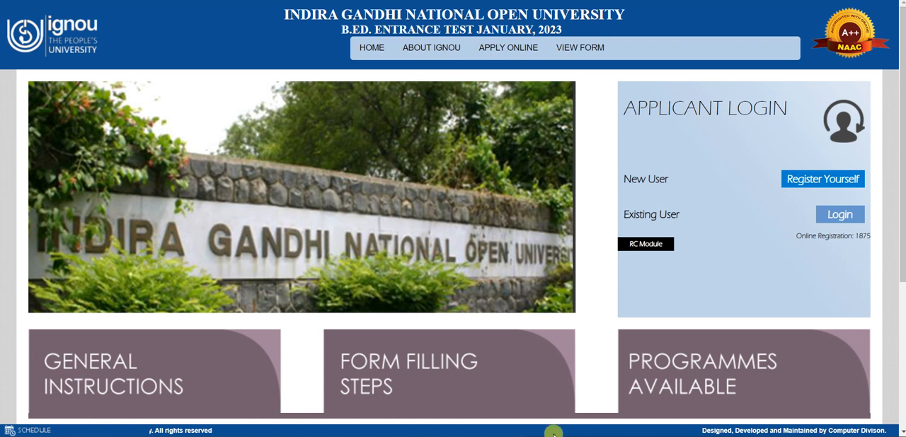
Step: Review the steps for filling the online form and open the new-user registration form
scroll(421, 206, down, 1)
scroll(420, 206, down, 5)
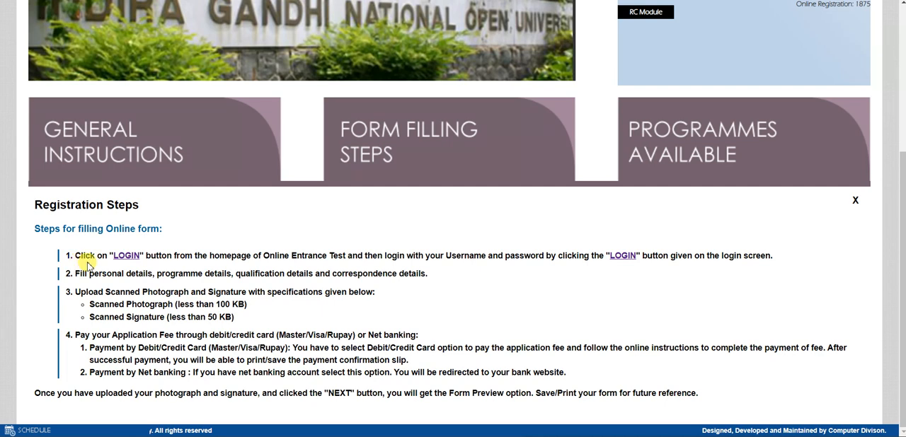
scroll(479, 243, up, 5)
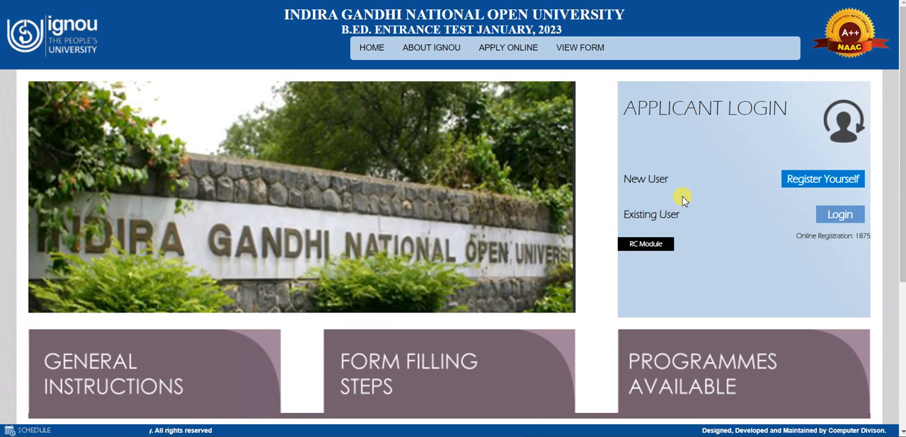
scroll(682, 198, down, 3)
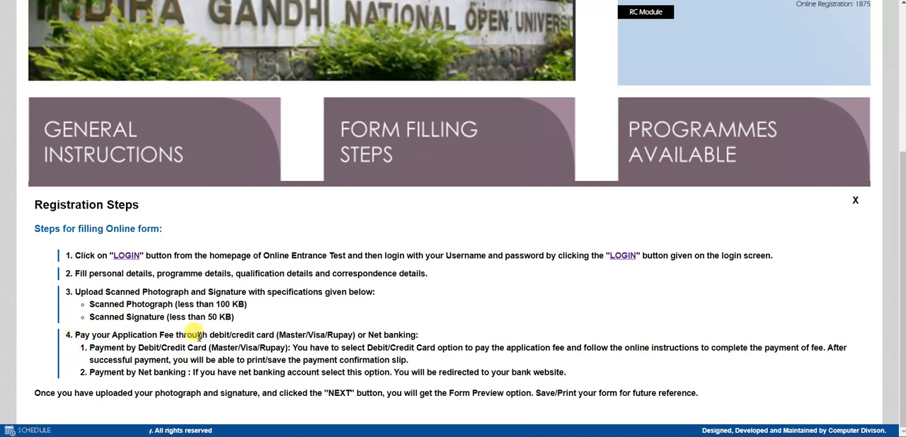
scroll(314, 328, up, 3)
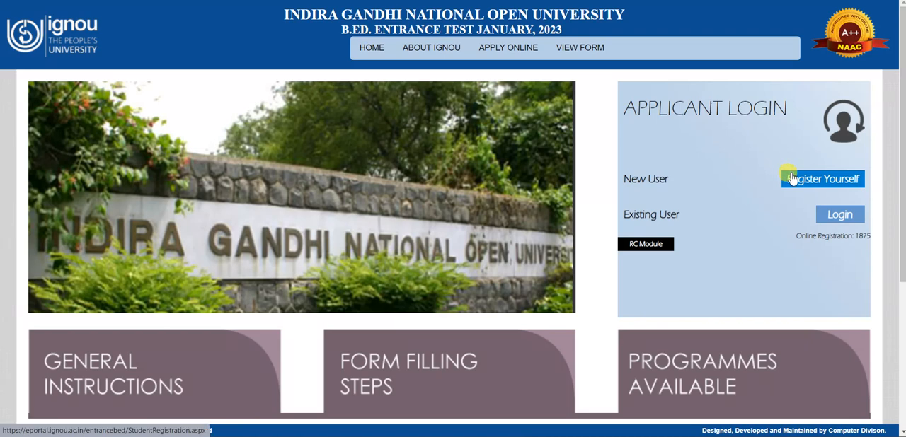
click(792, 179)
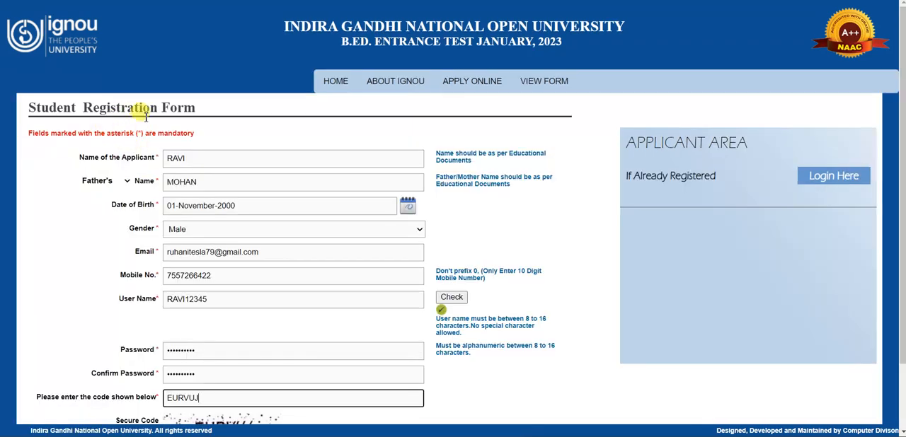
Step: Go through the filled-in applicant details and check whether the chosen user name is available
scroll(121, 148, down, 1)
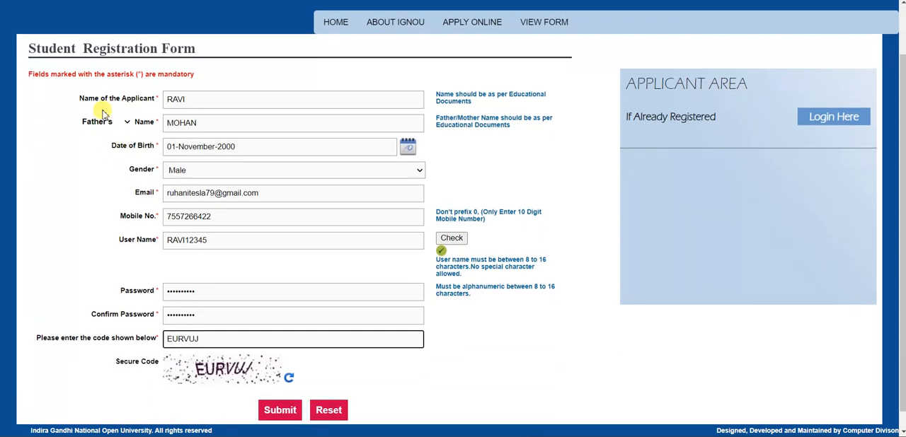
click(189, 99)
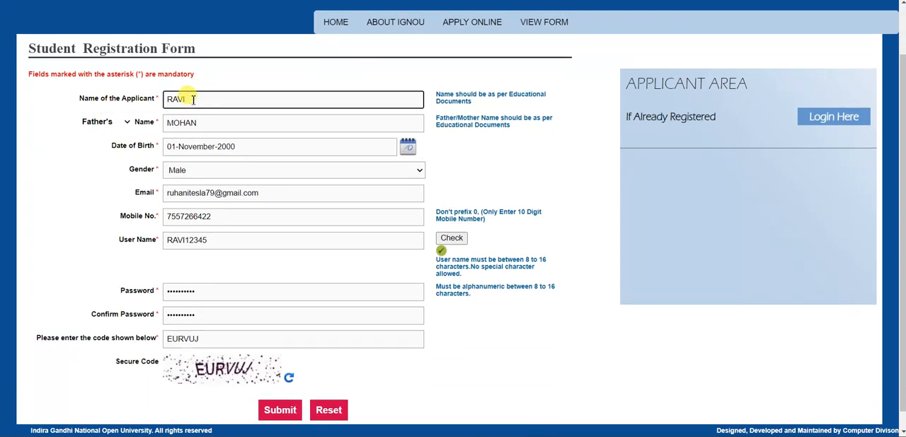
scroll(191, 107, down, 1)
click(205, 123)
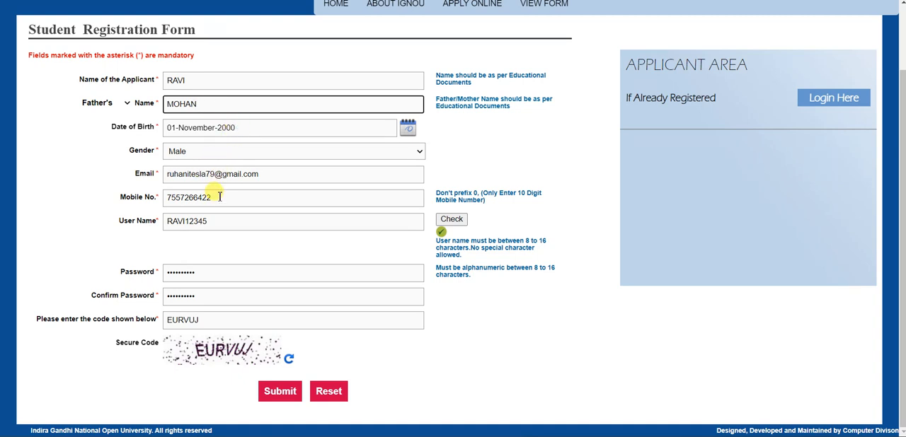
click(213, 220)
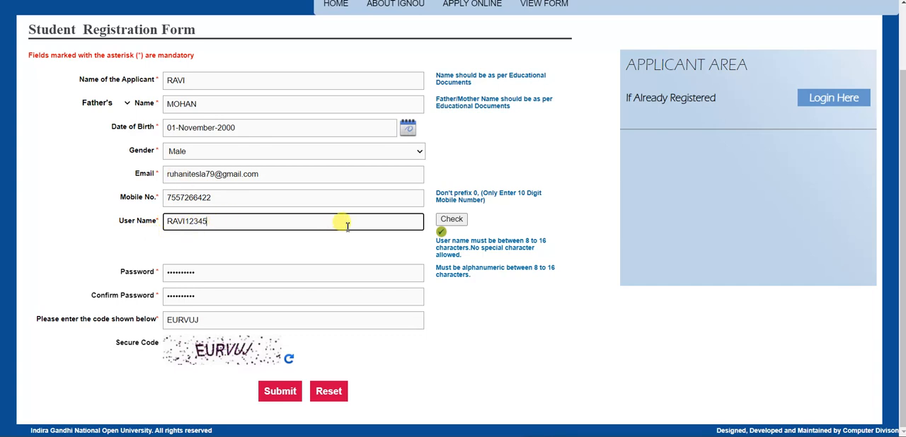
click(452, 220)
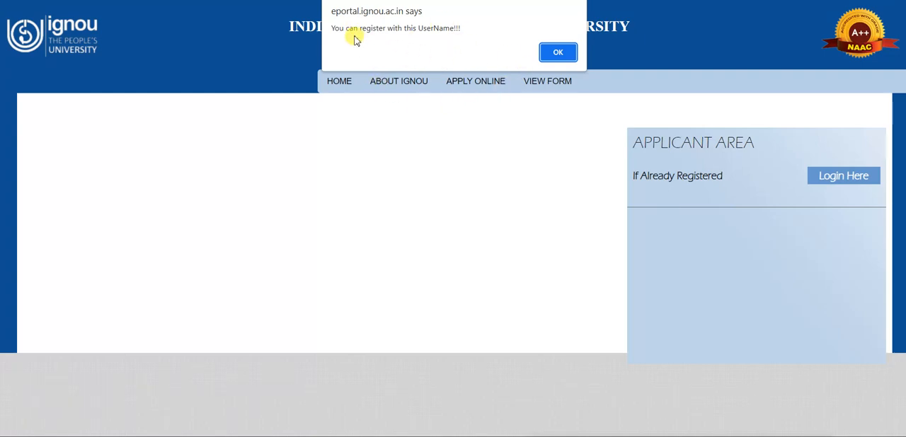
click(556, 54)
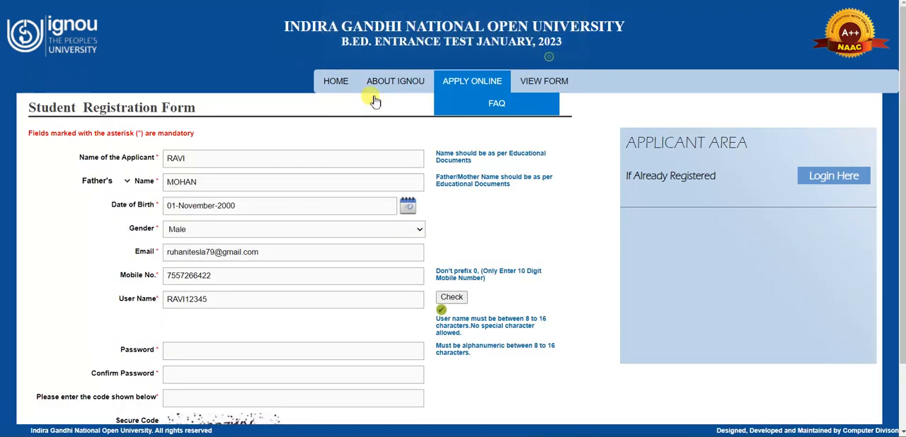
Step: Try checking the availability of the user name shortened by its last two characters
click(260, 303)
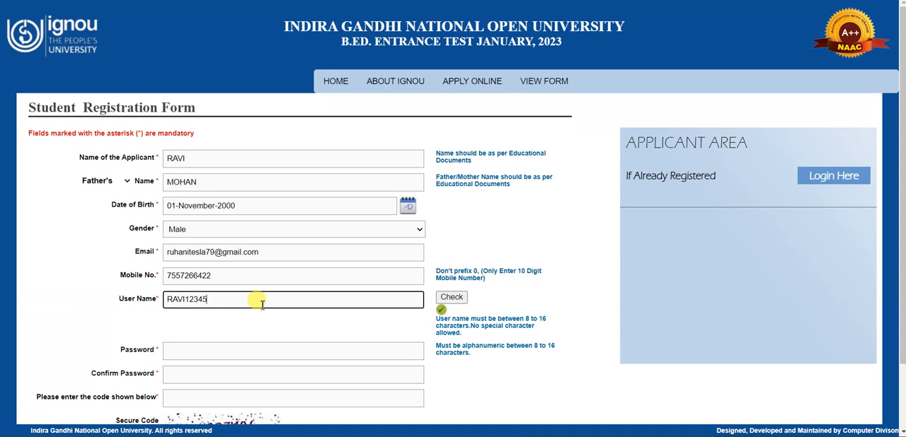
key(BackSpace)
key(BackSpace)
click(450, 299)
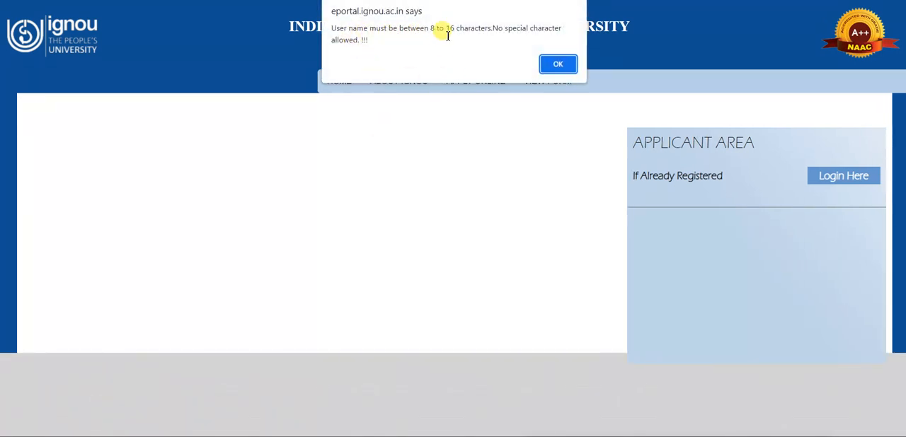
click(550, 66)
Step: Restore the full user name and check its availability again
click(261, 294)
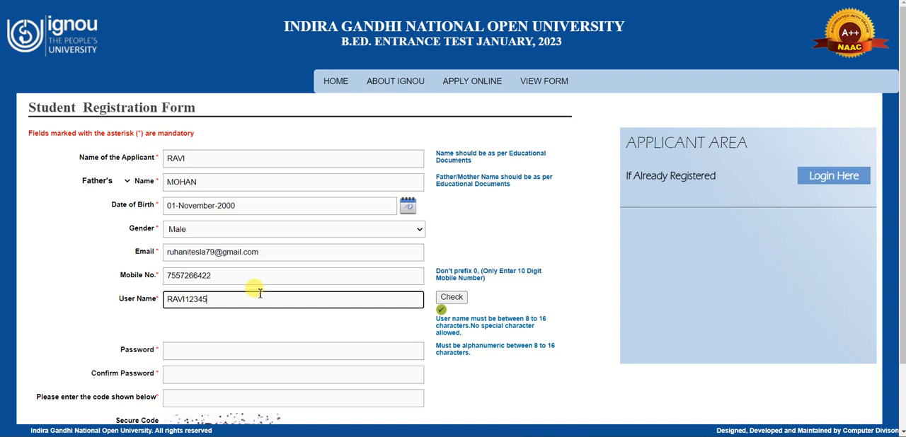
scroll(262, 255, down, 2)
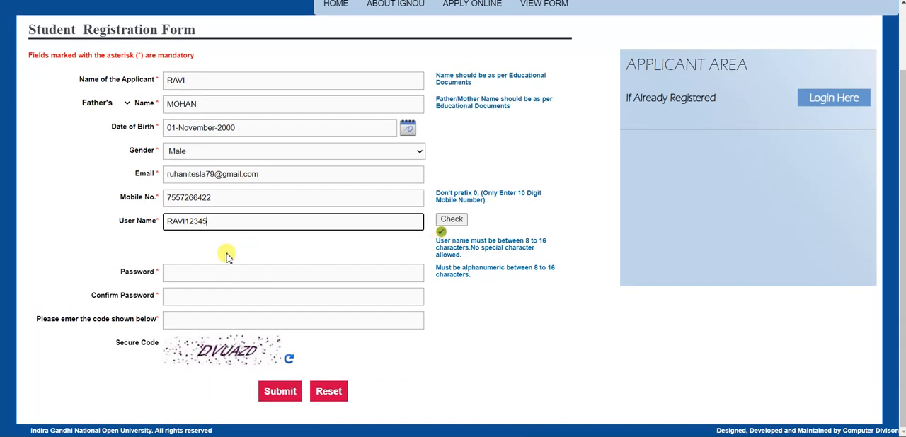
click(451, 219)
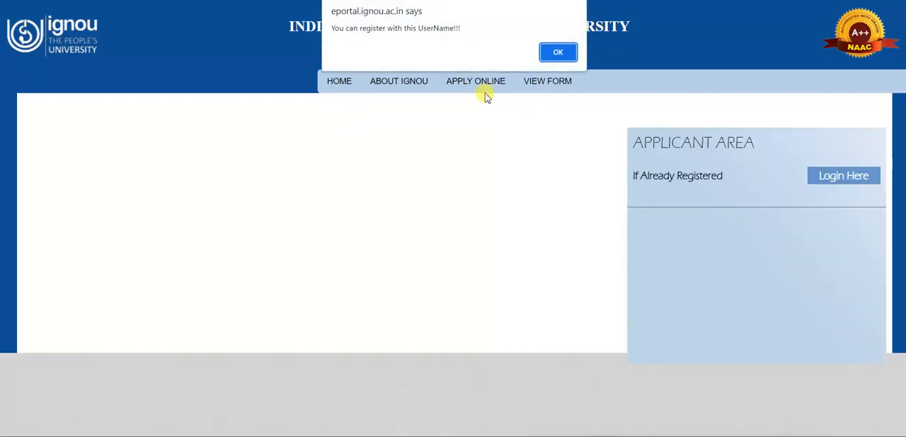
click(558, 52)
Step: Enter the account password and repeat it in the confirmation field
scroll(322, 225, down, 2)
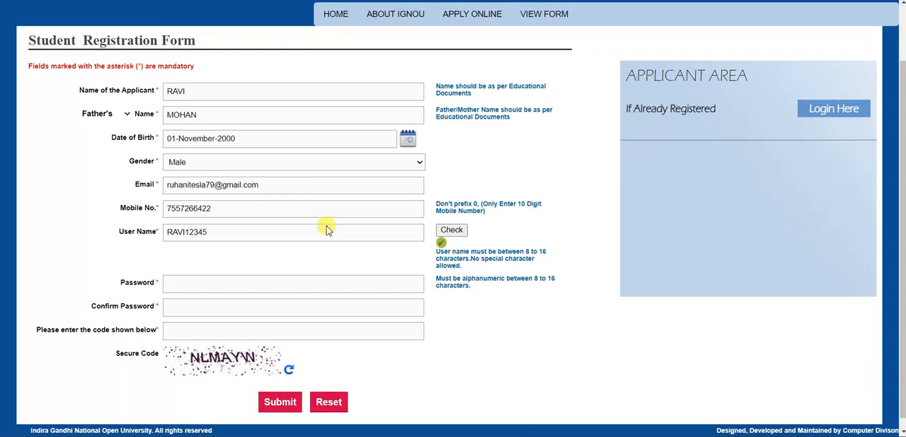
click(277, 275)
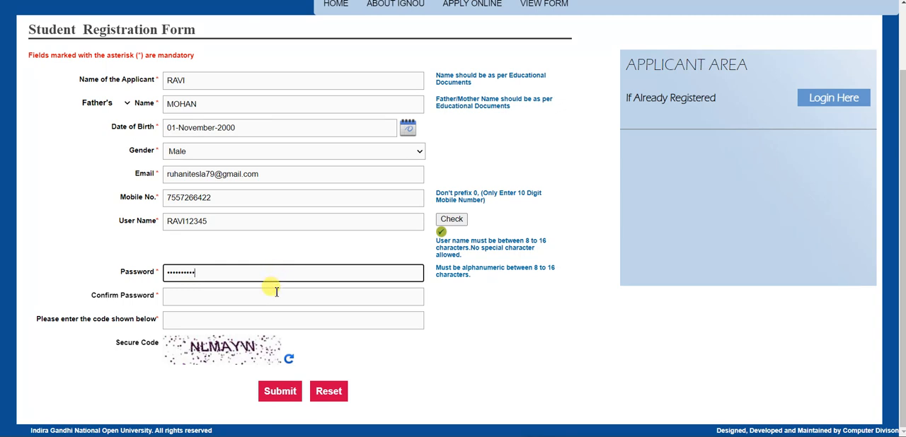
click(274, 290)
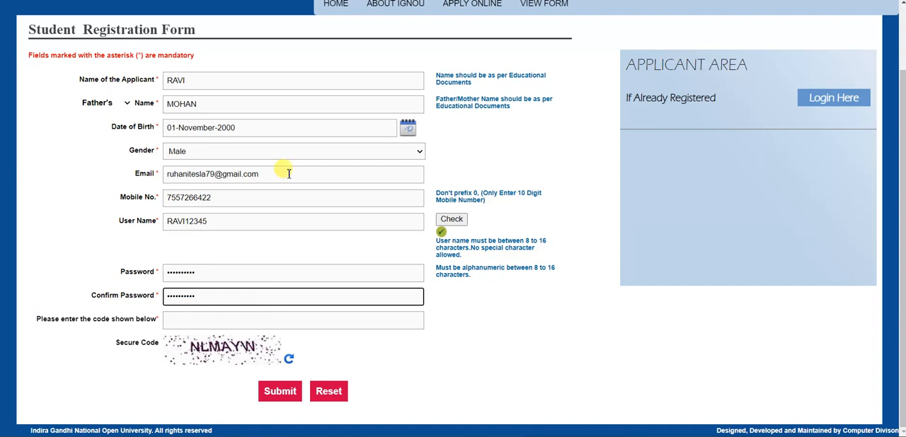
Step: Enter the displayed security code and submit the registration form
click(322, 316)
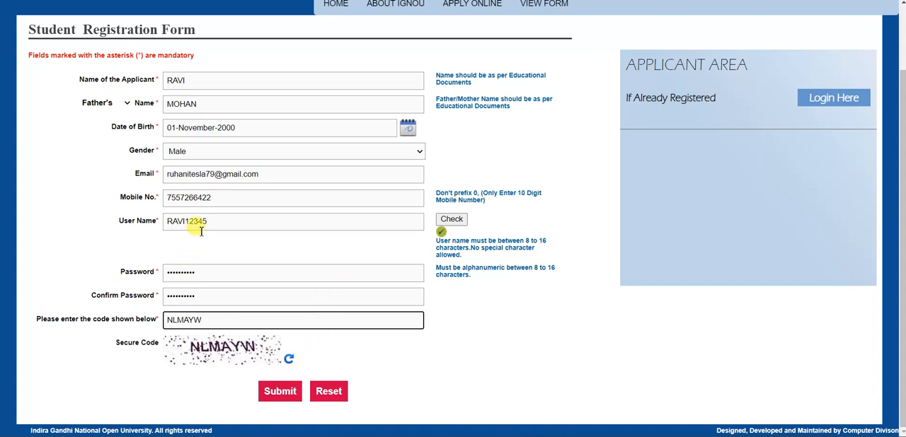
click(275, 397)
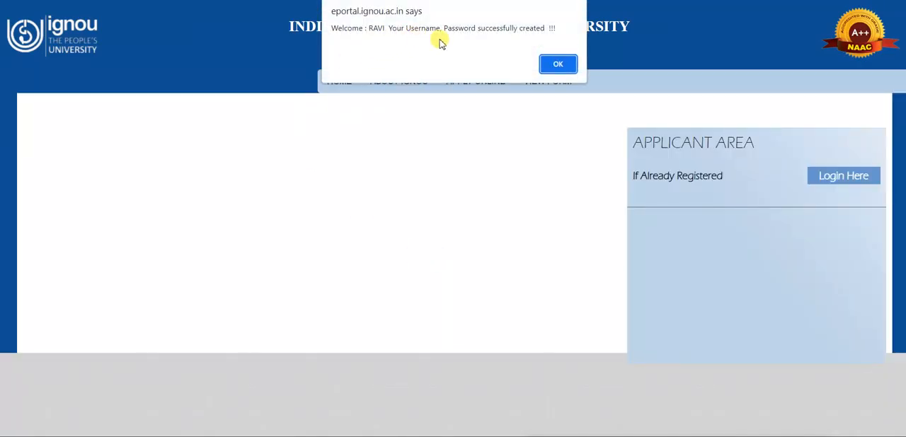
click(558, 65)
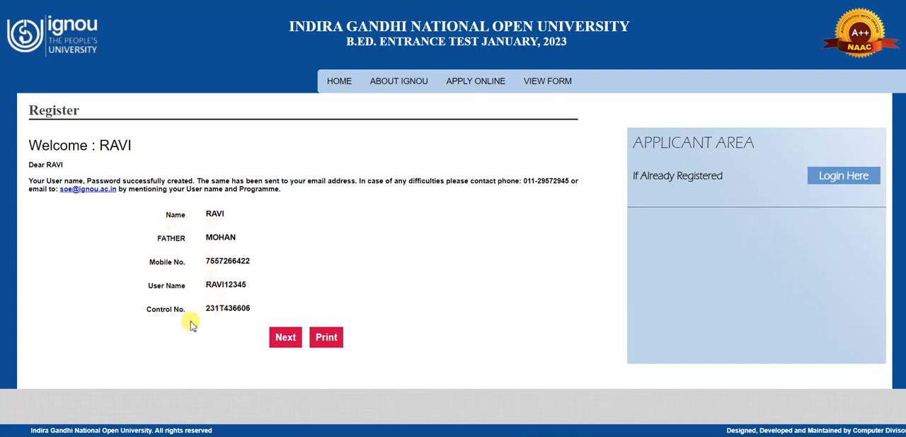
Step: Save the registration confirmation as a PDF named IGNOU Online B.Ed. Entrance Admission
click(322, 342)
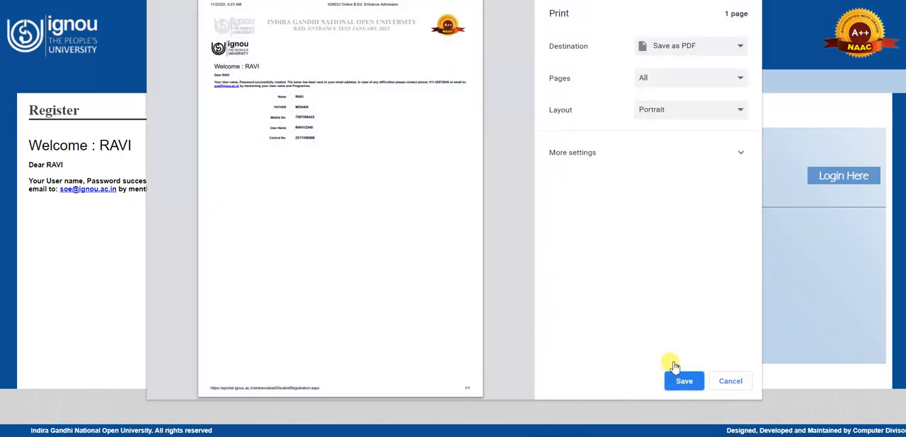
click(695, 382)
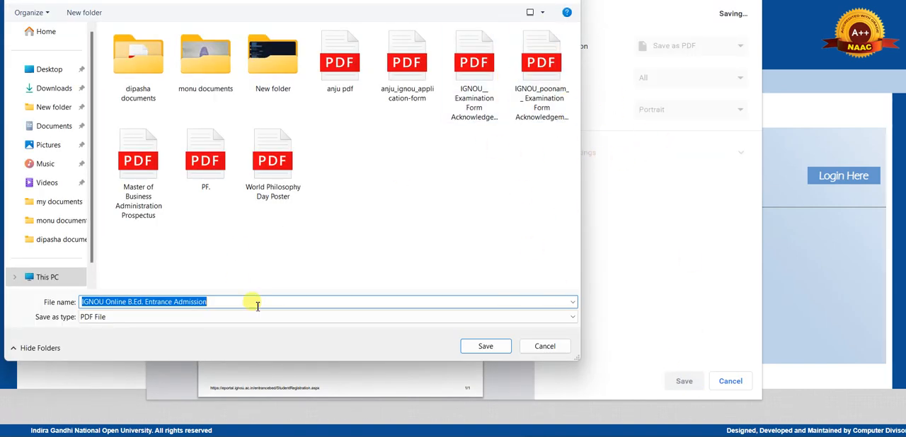
click(486, 346)
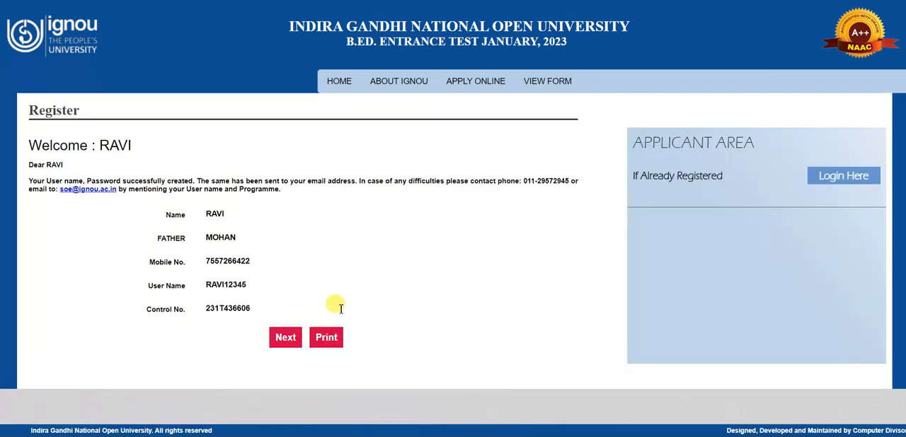
Step: Log in with the user name, account password and displayed security code, and save the password in the browser
click(279, 339)
click(237, 128)
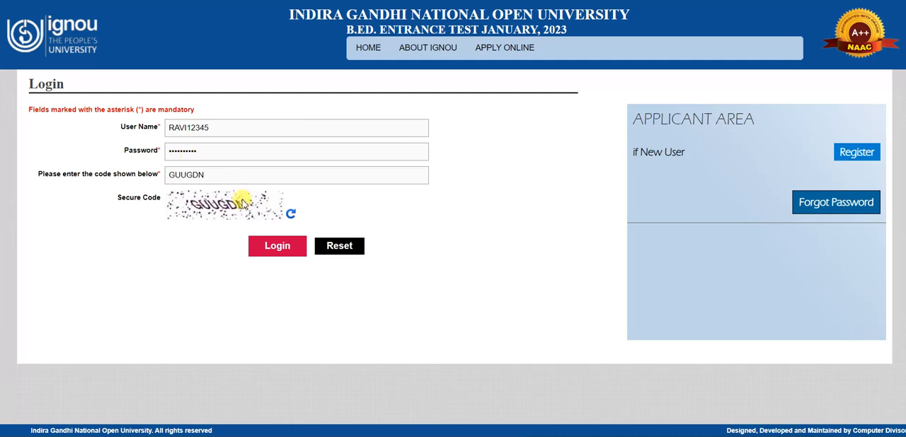
click(269, 250)
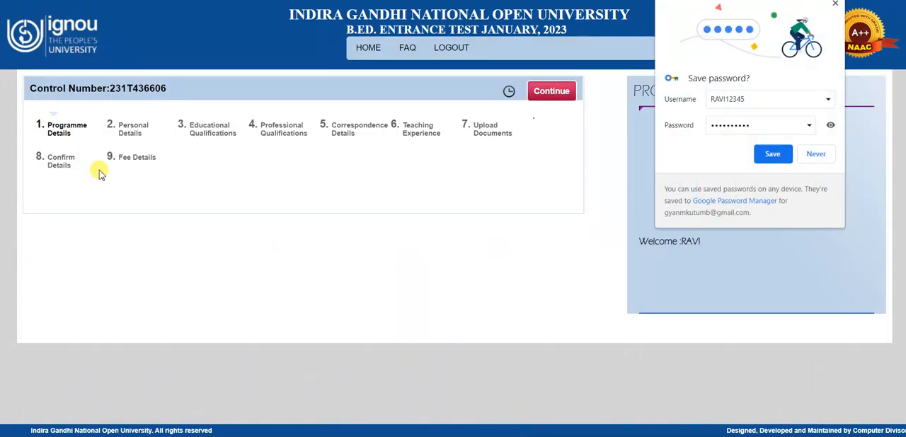
click(774, 153)
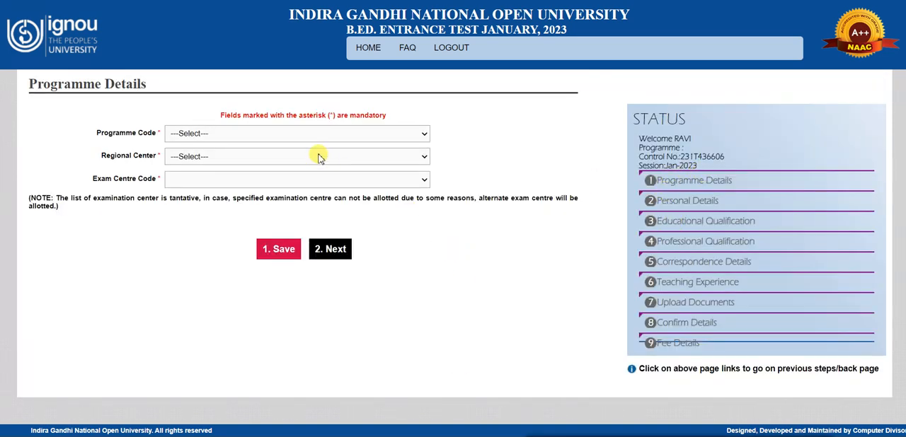
Step: Set the programme code to BED and the programme applied for to BED : BACHELOR OF EDUCATION
click(270, 133)
click(267, 155)
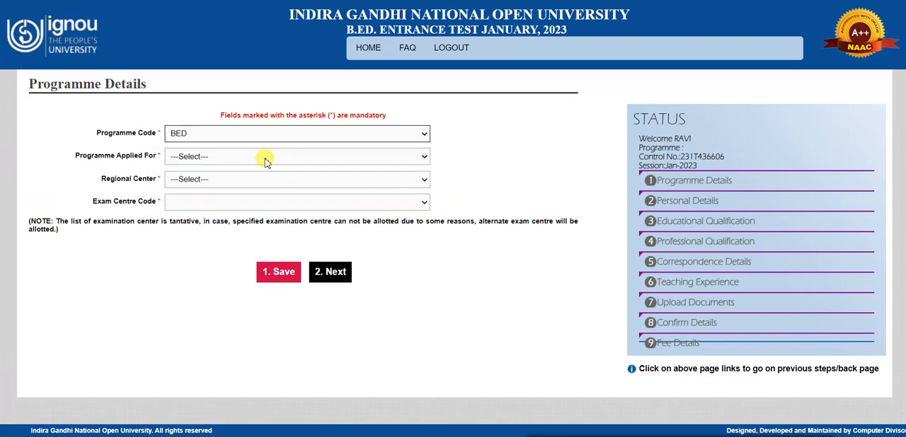
click(262, 155)
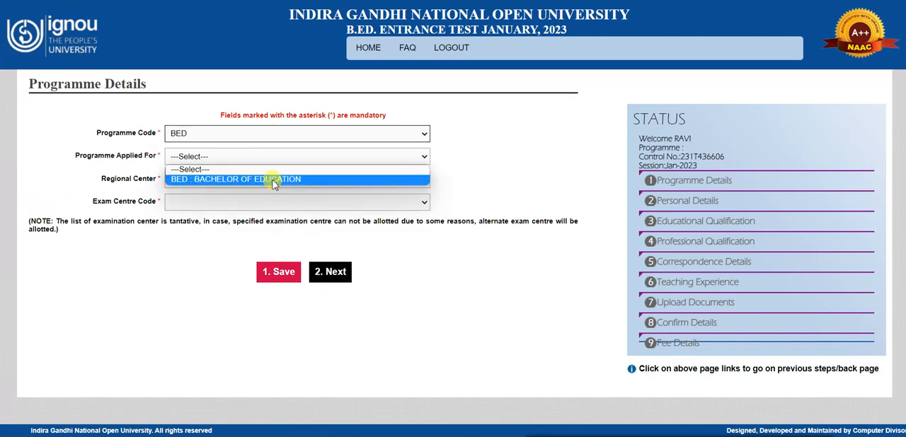
click(271, 179)
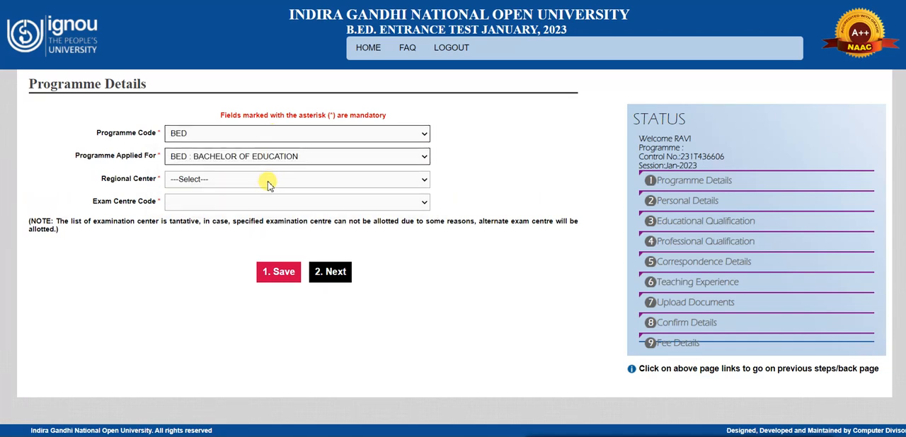
Step: Look through the regional centre options and set the regional center to 07 : DELHI 1
click(269, 181)
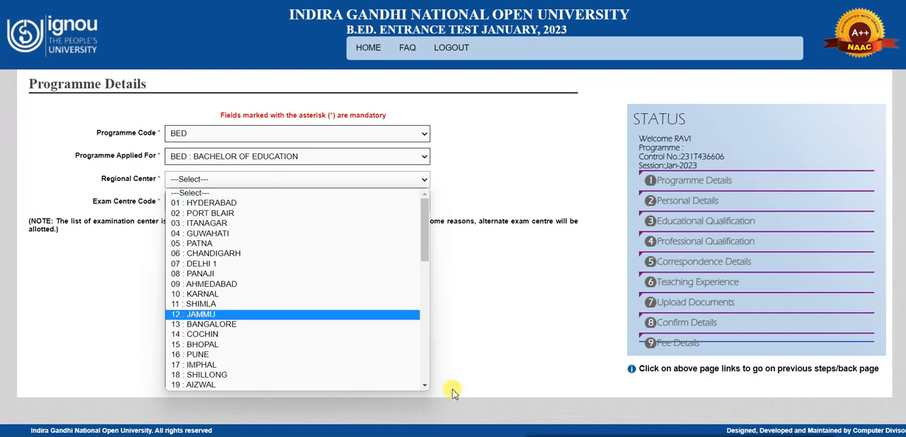
click(451, 352)
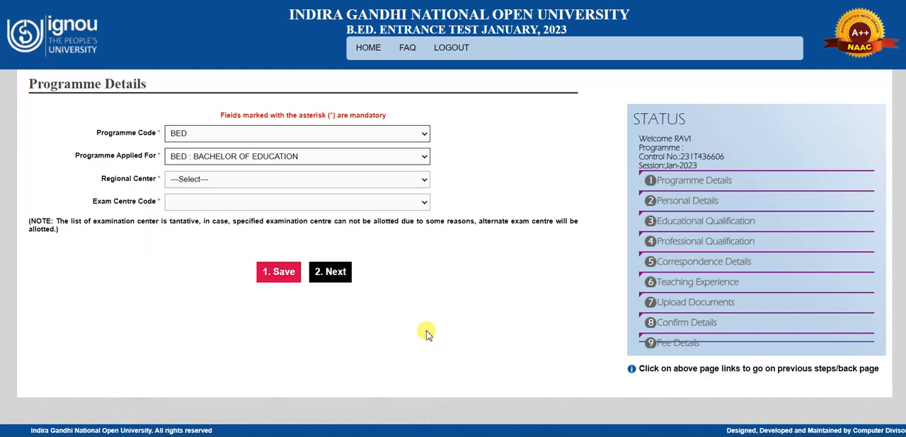
click(231, 188)
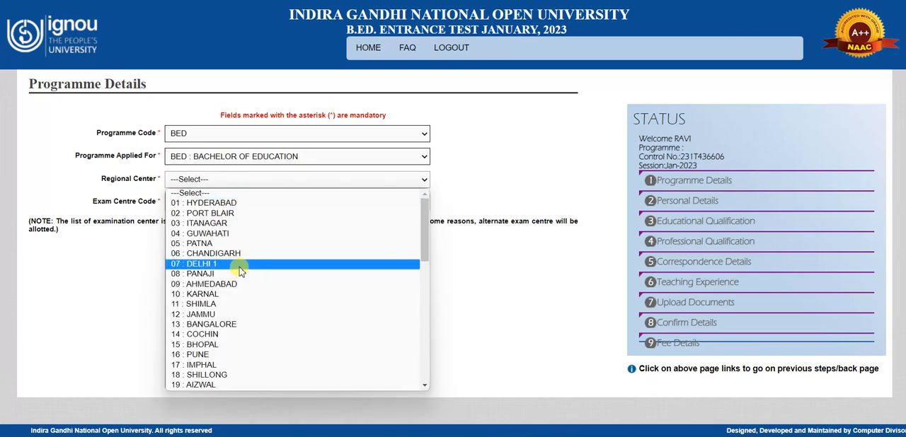
scroll(240, 273, down, 12)
scroll(249, 281, up, 13)
scroll(216, 269, down, 5)
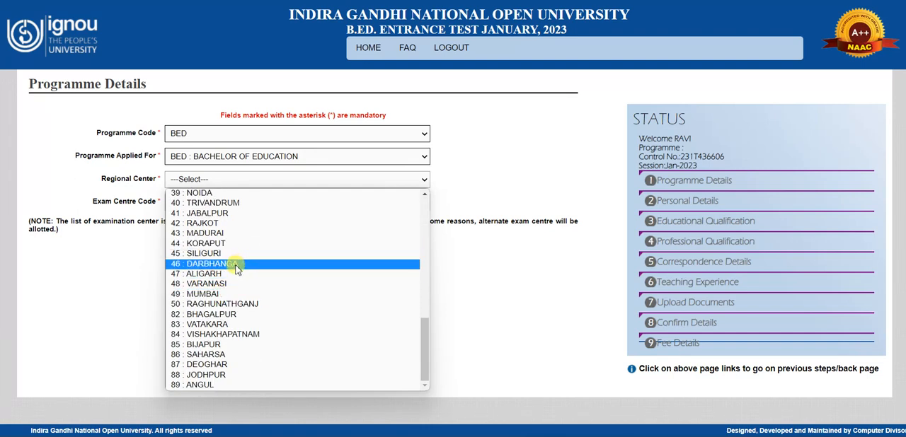
scroll(233, 292, up, 5)
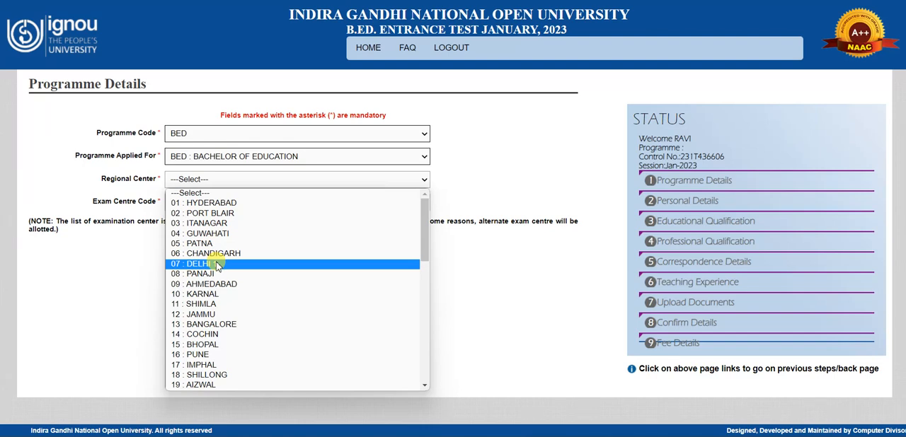
click(216, 264)
Step: Set the exam centre code to 07185 : KALKAJI, then save the programme details and continue to the personal details
click(211, 203)
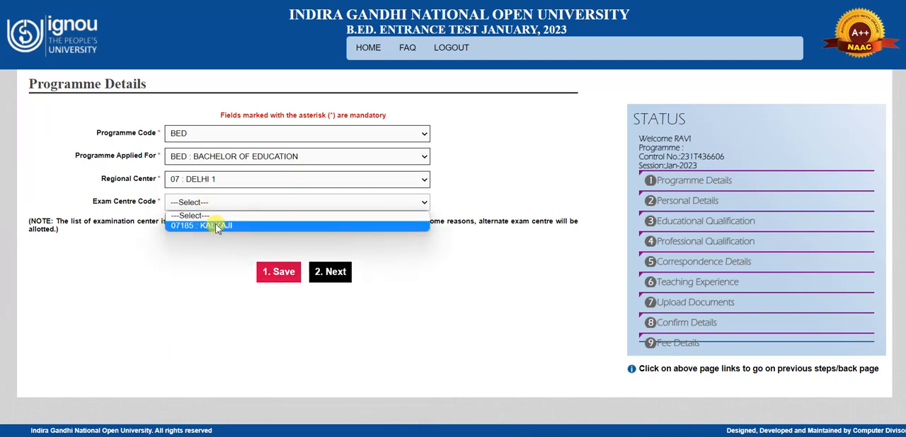
click(210, 196)
click(212, 181)
click(212, 181)
click(211, 206)
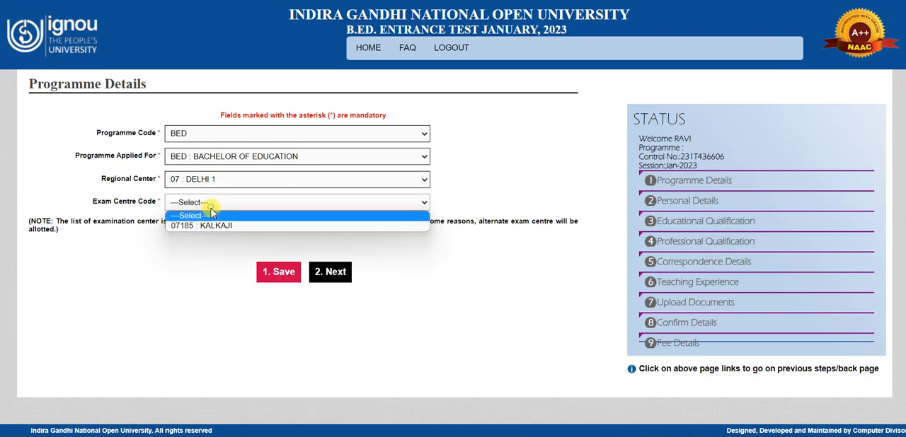
click(210, 225)
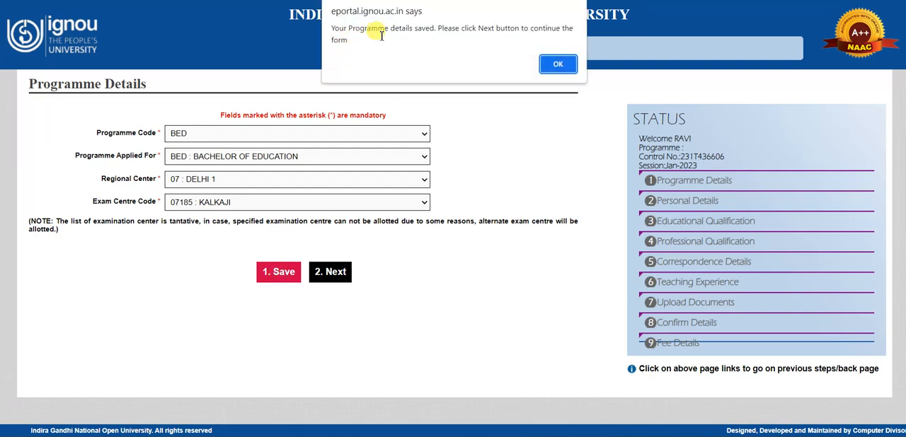
click(551, 67)
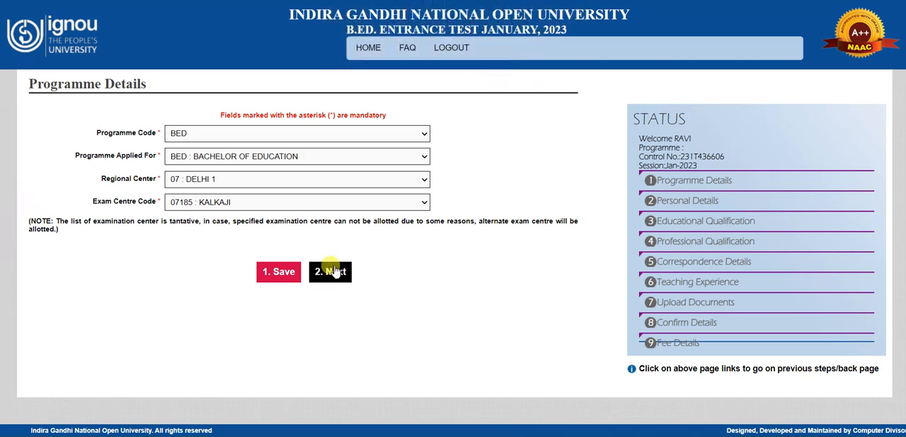
click(334, 272)
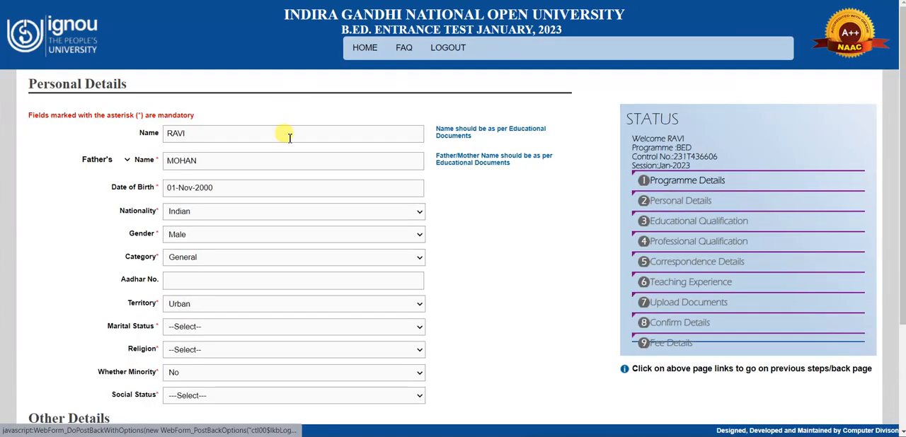
Step: Review the prefilled personal details, including the parent name option, the Aadhar number field and the other details section
scroll(341, 176, down, 4)
scroll(318, 182, up, 2)
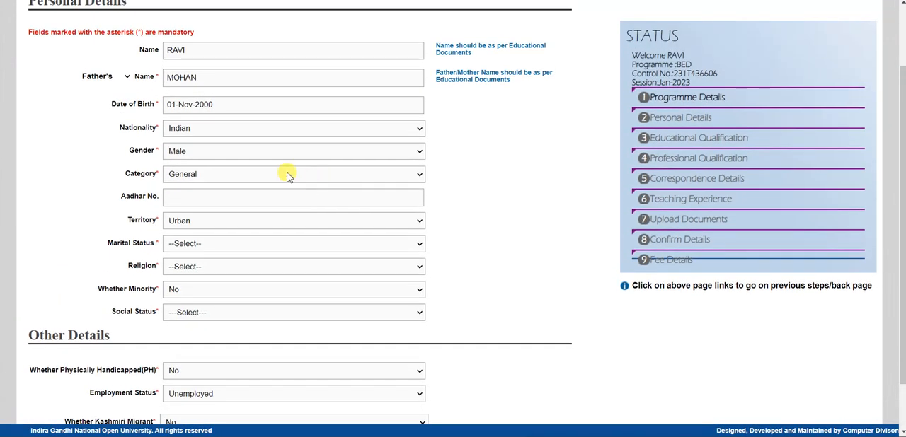
scroll(208, 167, down, 2)
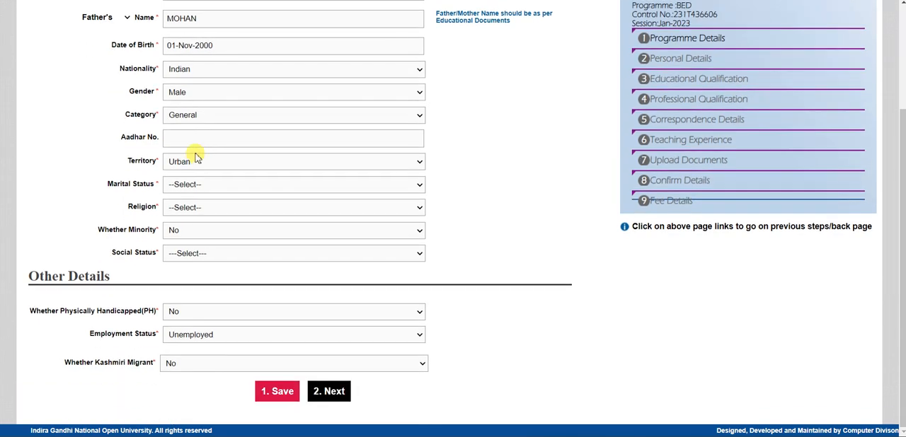
click(220, 136)
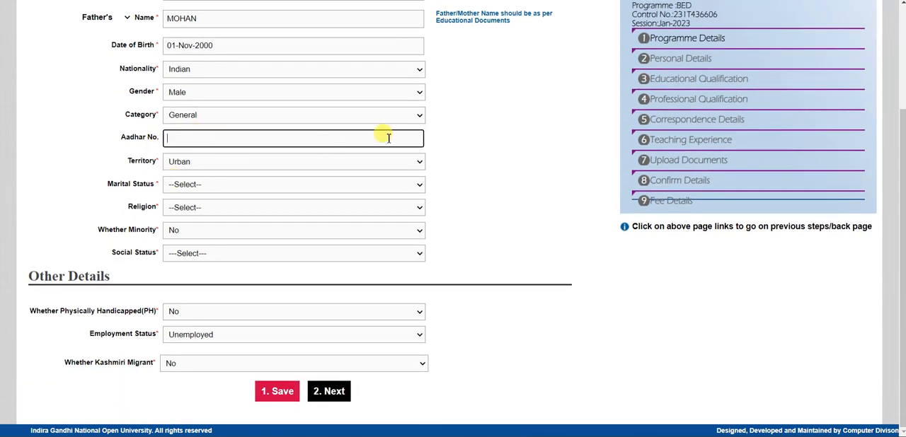
scroll(385, 131, up, 4)
click(129, 136)
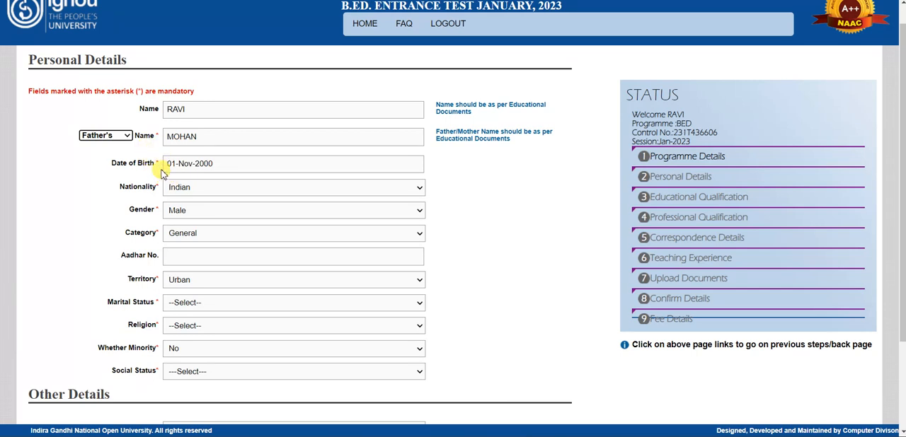
scroll(157, 169, down, 3)
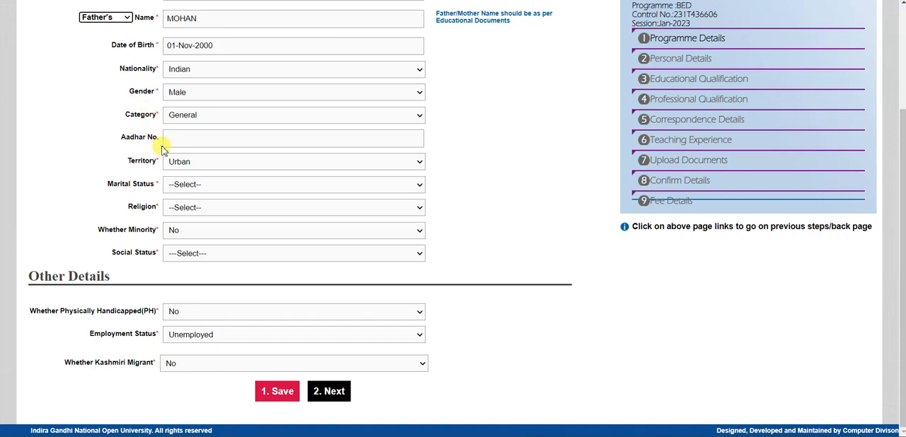
click(218, 139)
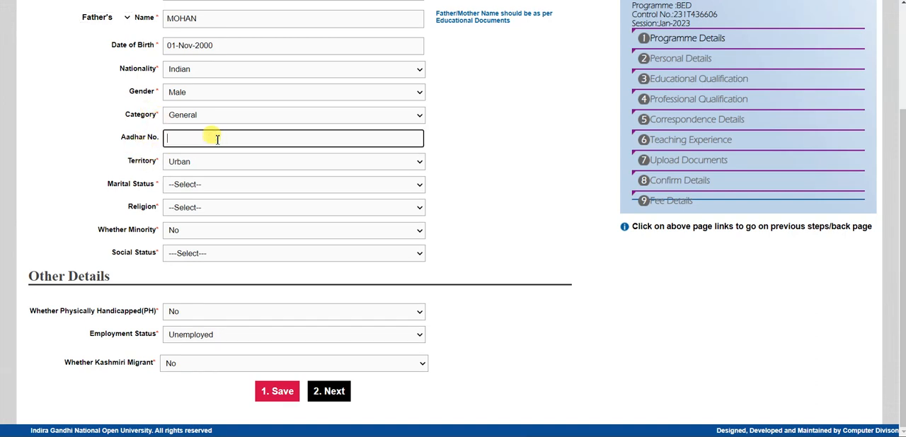
click(138, 145)
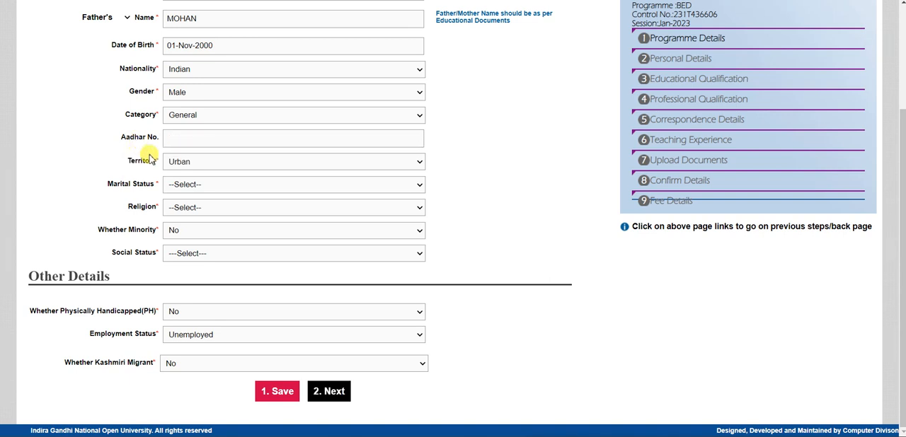
Step: Set the marital status to Single, religion to Hindu, minority to No and social status to Not Applicable
click(171, 187)
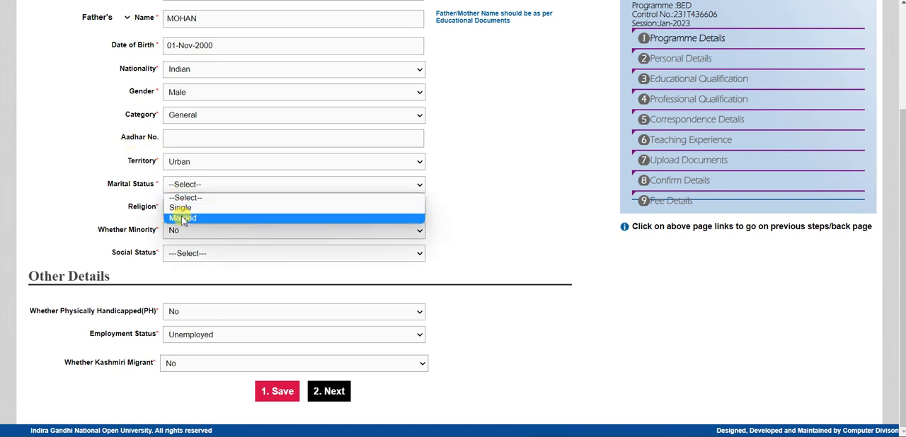
click(179, 209)
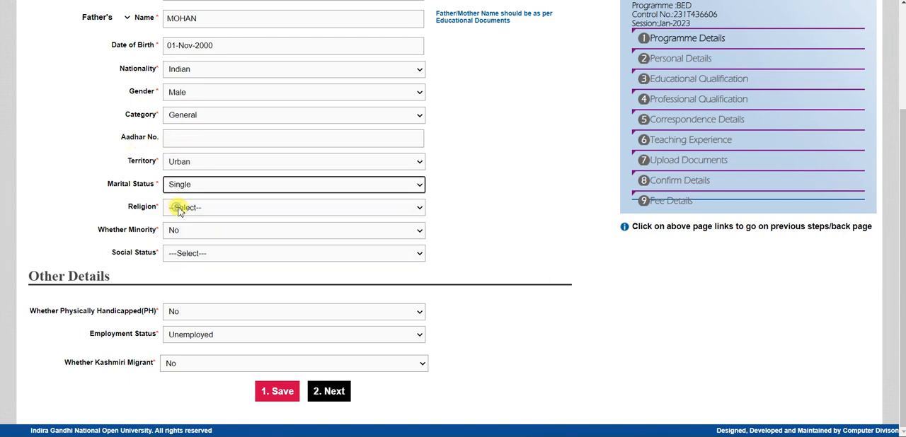
click(178, 208)
click(180, 231)
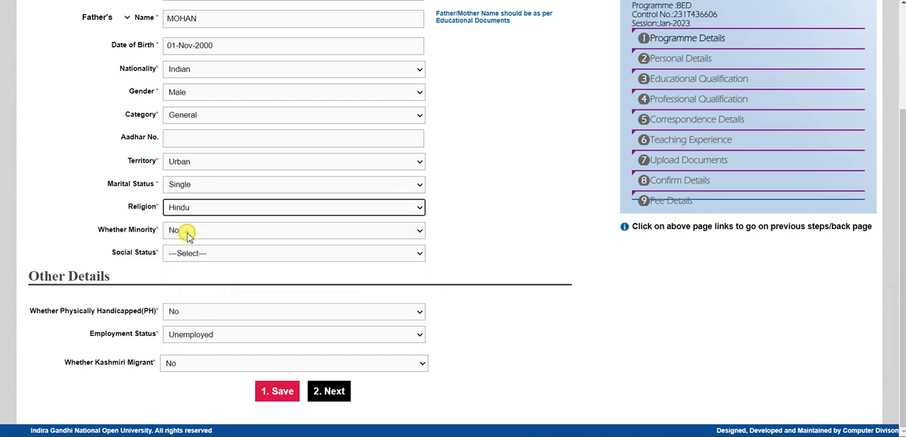
click(187, 236)
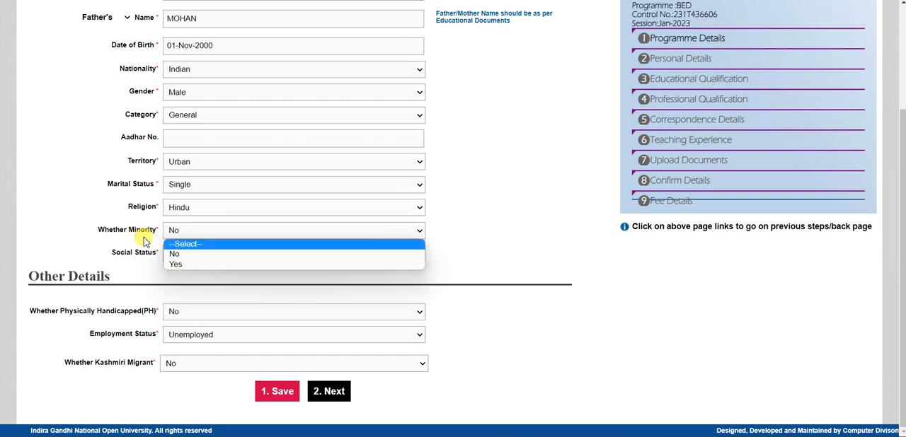
click(177, 253)
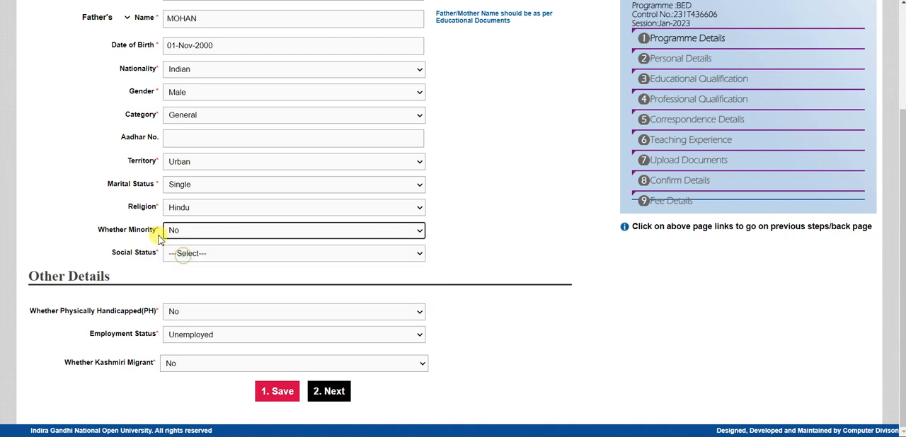
click(198, 255)
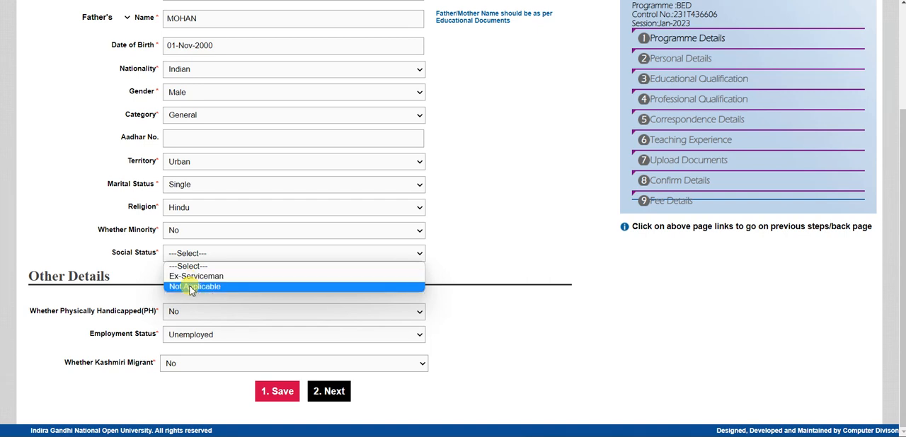
click(191, 286)
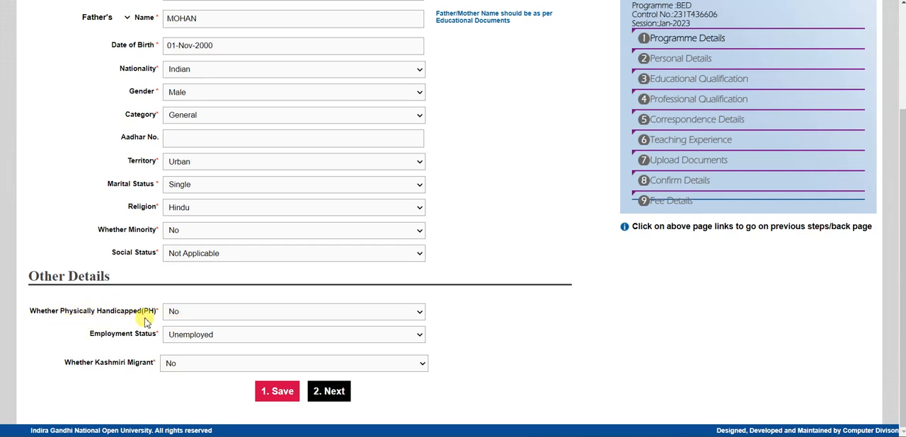
Step: Check the other details, keeping physically handicapped at No, employment status at Unemployed and Kashmiri migrant at No
click(201, 319)
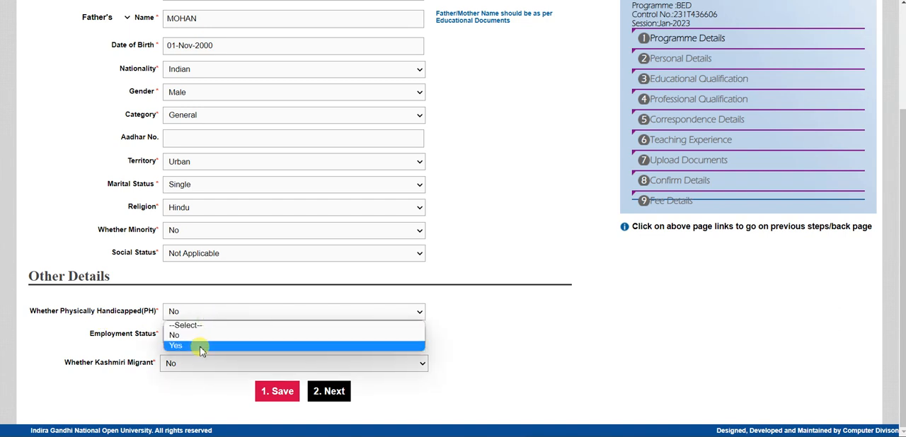
click(194, 338)
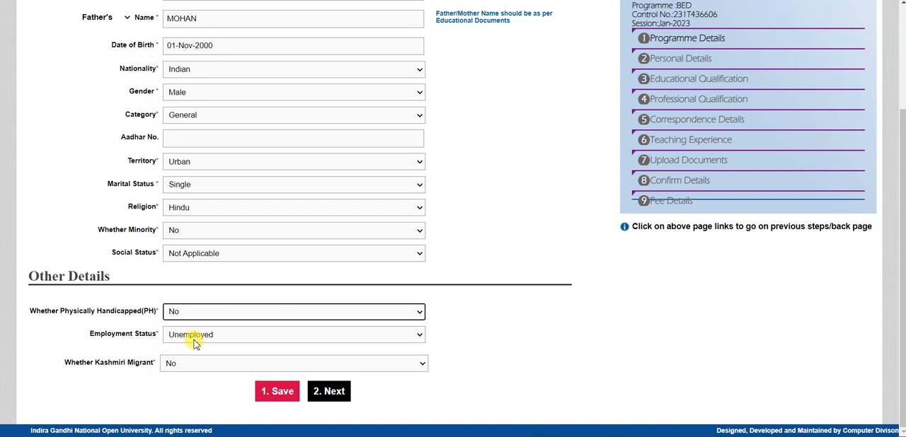
click(195, 339)
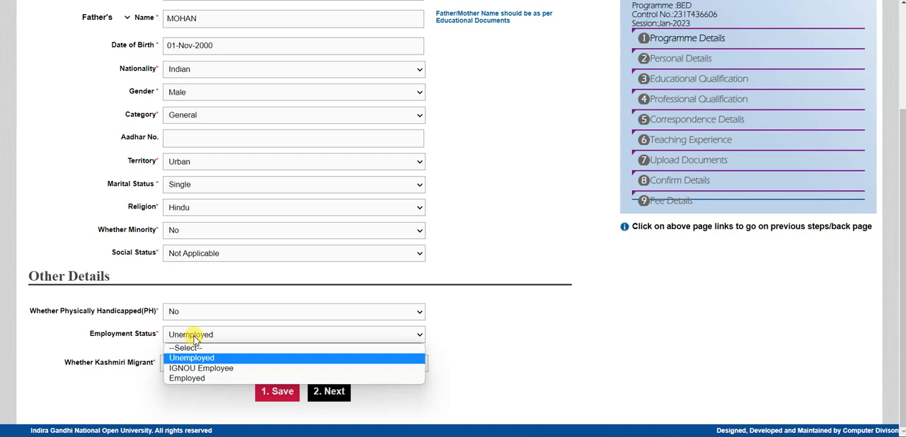
click(195, 338)
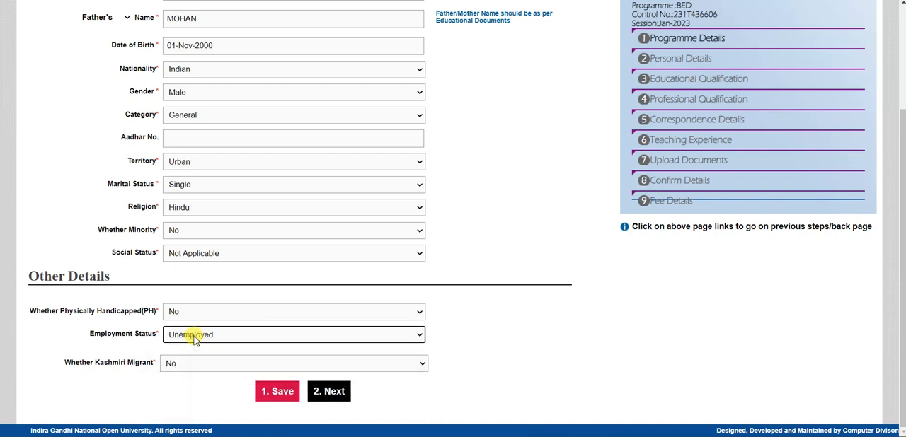
click(180, 366)
click(181, 366)
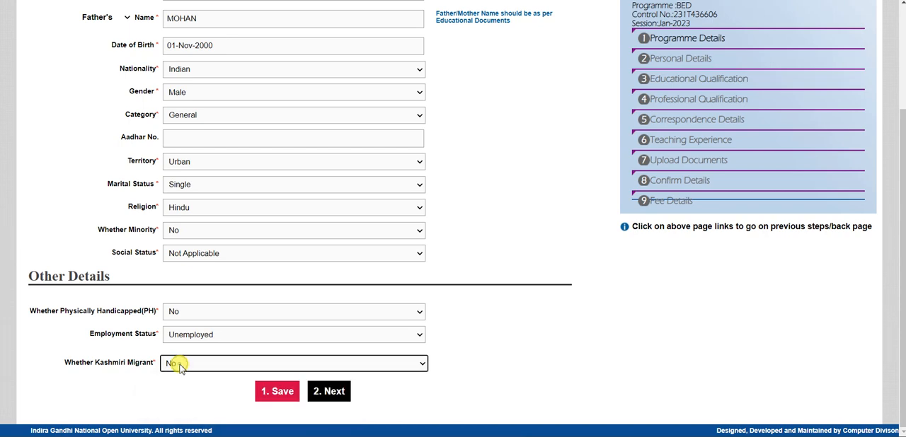
Step: Save the personal details and continue to the educational qualifications page
click(264, 391)
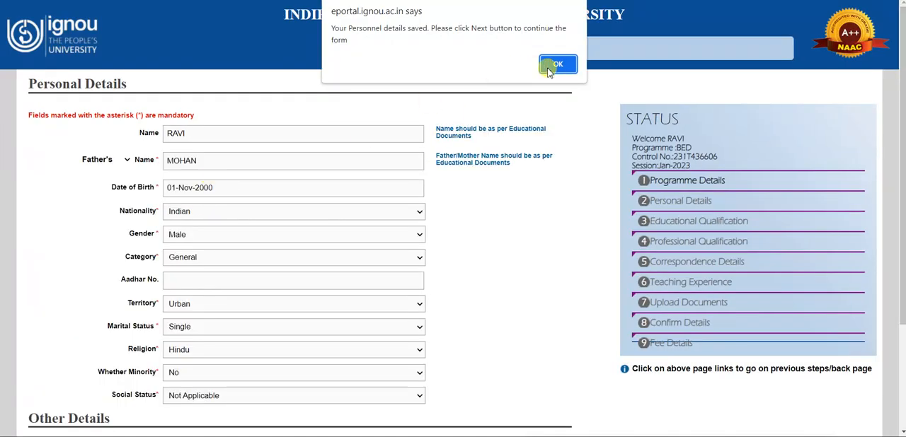
click(556, 64)
scroll(344, 175, down, 3)
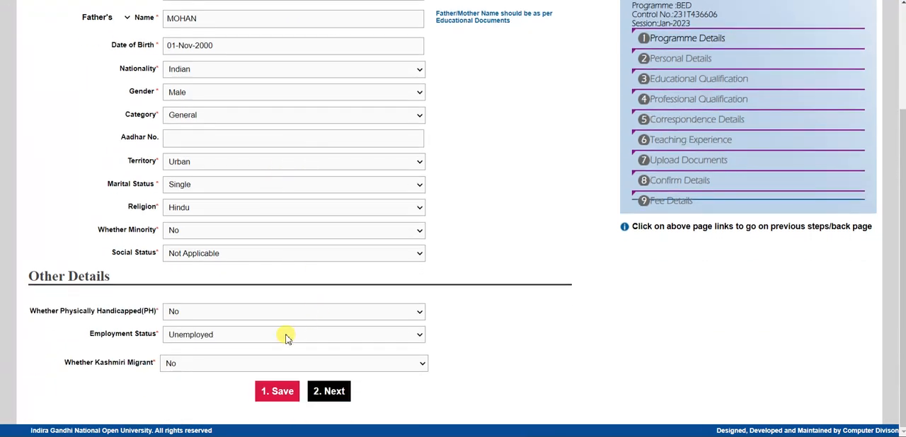
click(328, 392)
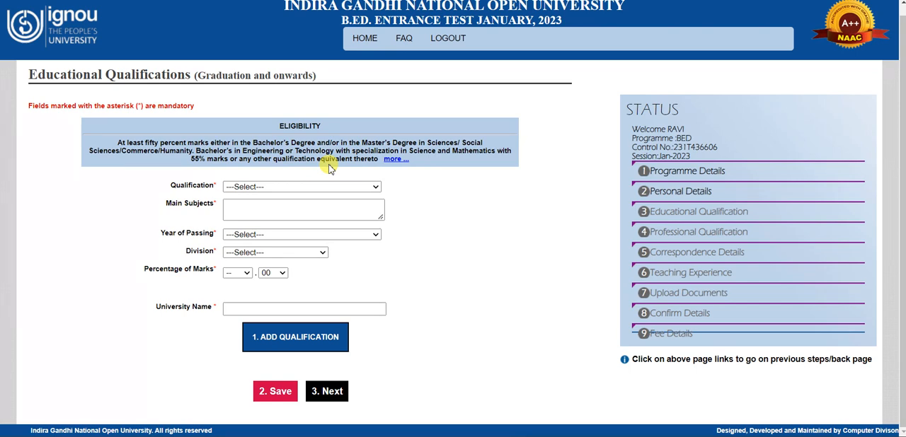
Step: Read the full educational eligibility criteria for the B.Ed. programme and close them
click(393, 162)
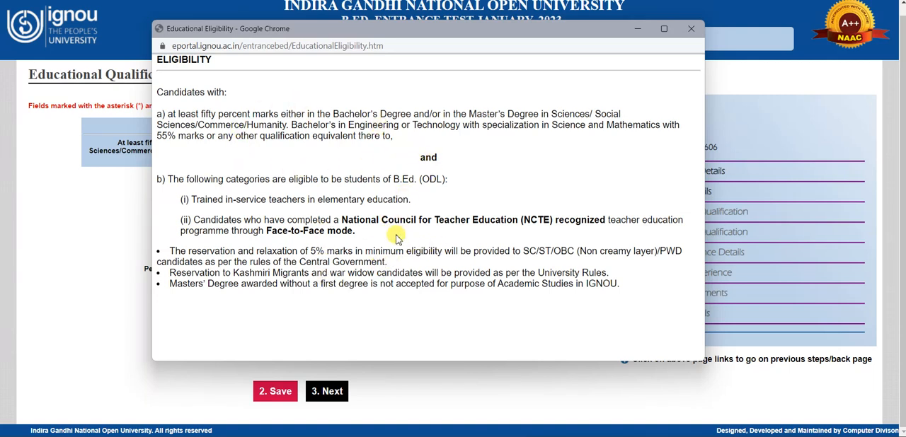
click(690, 29)
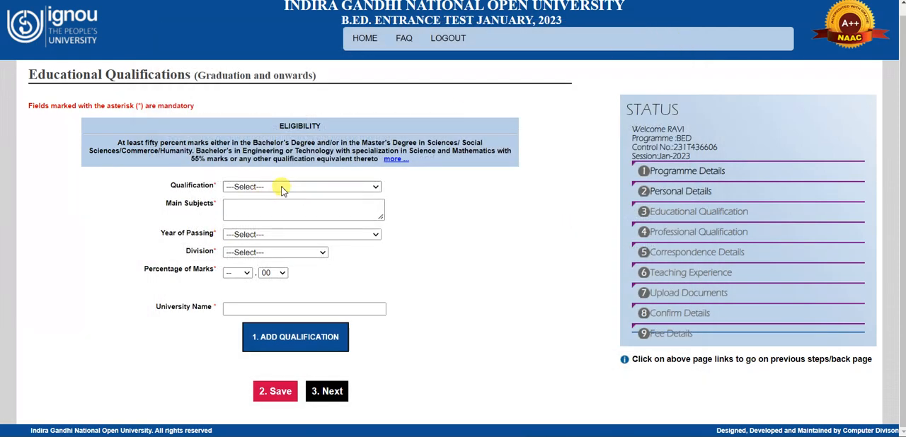
Step: Set the qualification to 005 : GRADUATION OR EQUIVALENT and enter history as the main subject
click(281, 188)
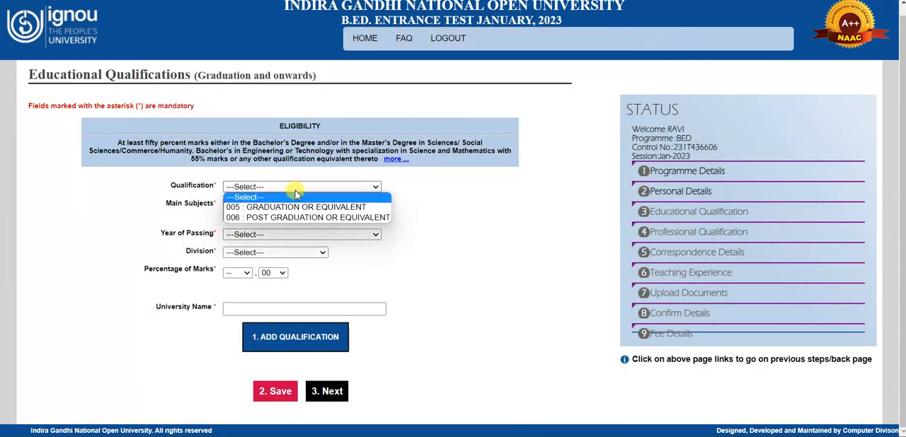
click(296, 191)
click(296, 191)
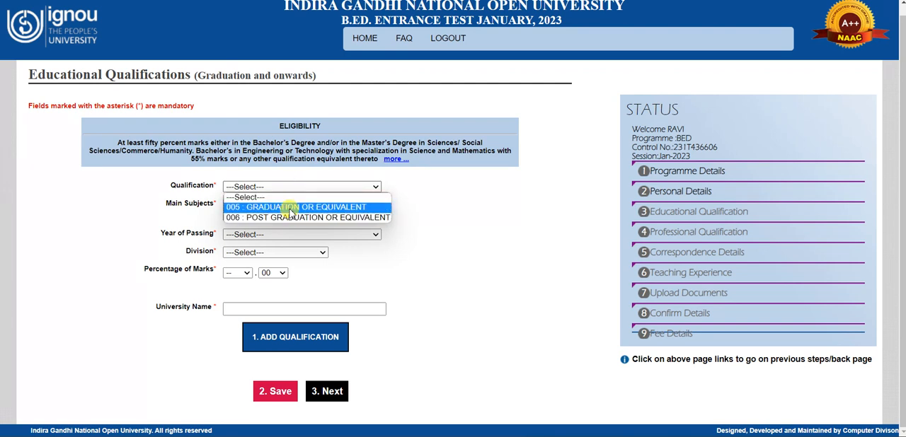
click(475, 209)
click(332, 189)
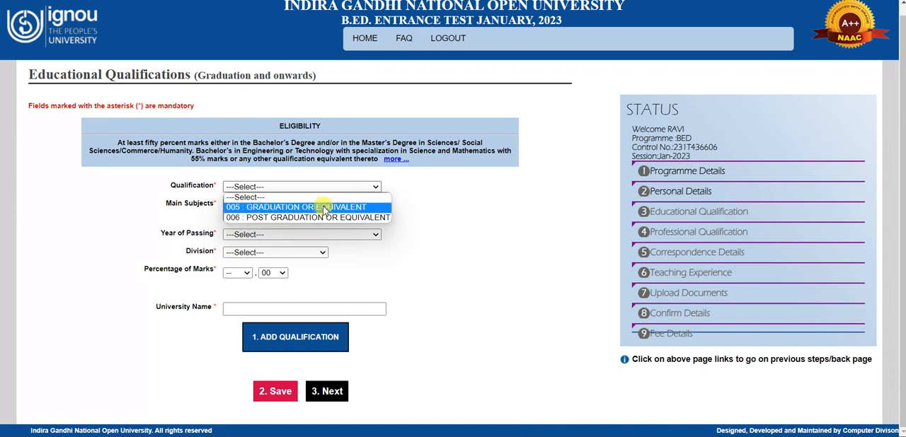
click(324, 207)
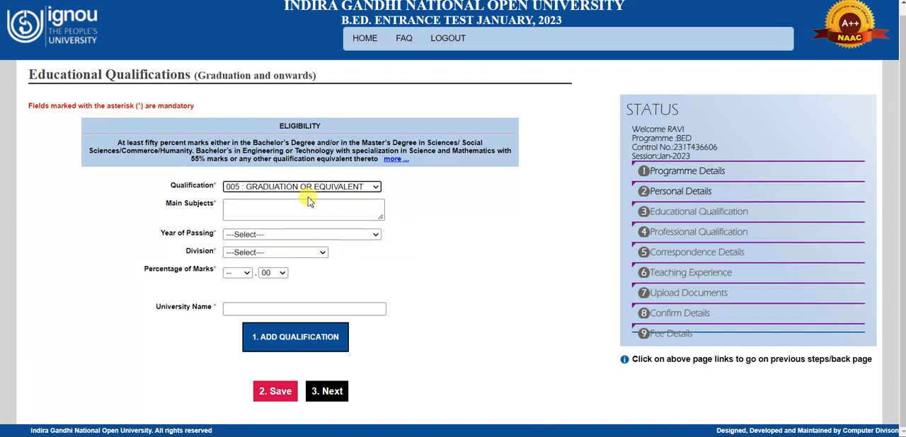
click(279, 208)
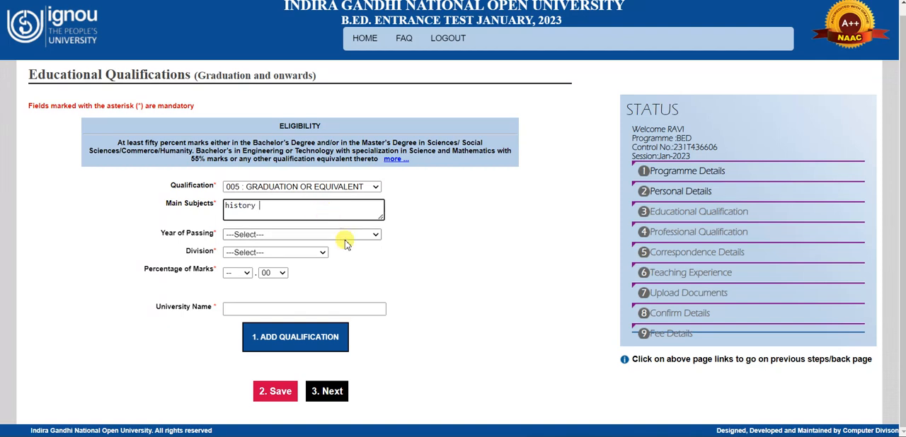
Step: Set the year of passing to 2021, division to FIRST, marks to 60.00 percent and university to Delhi university
click(344, 236)
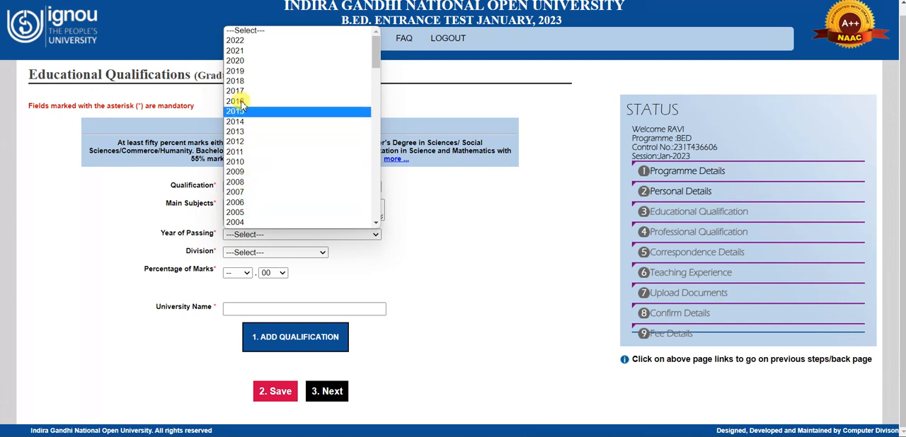
click(242, 53)
click(258, 253)
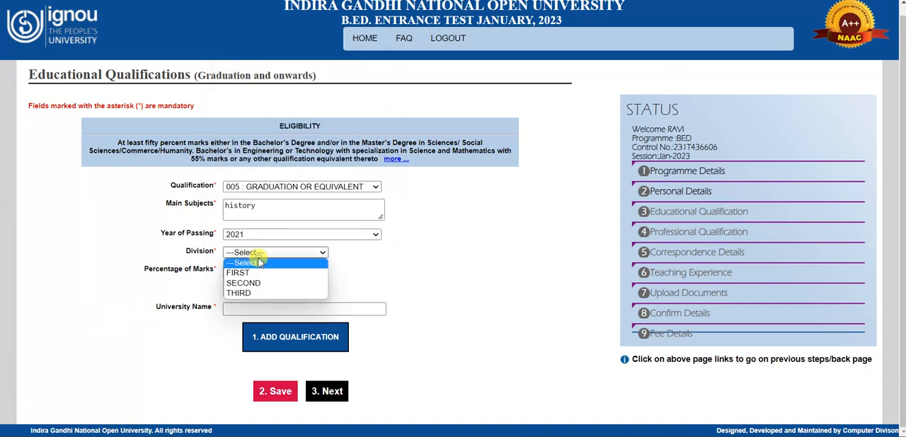
click(238, 273)
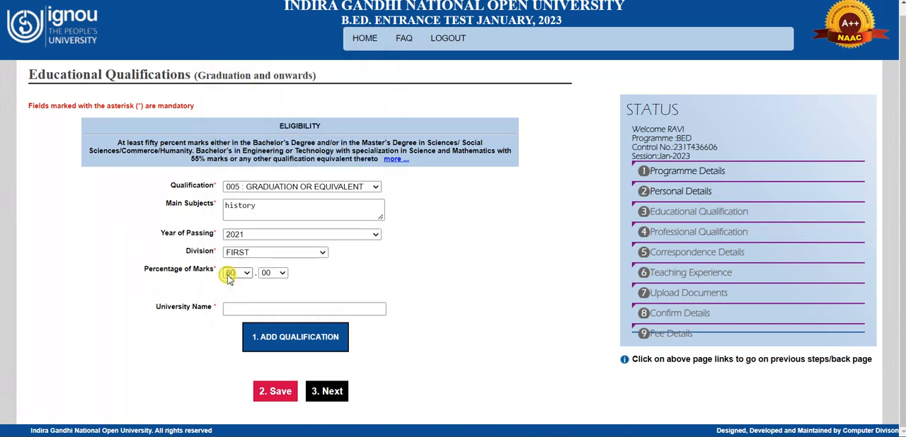
click(225, 307)
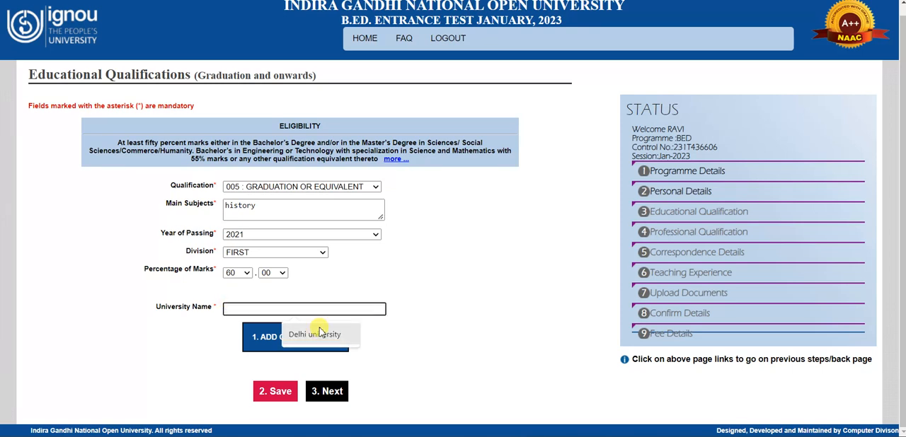
click(316, 334)
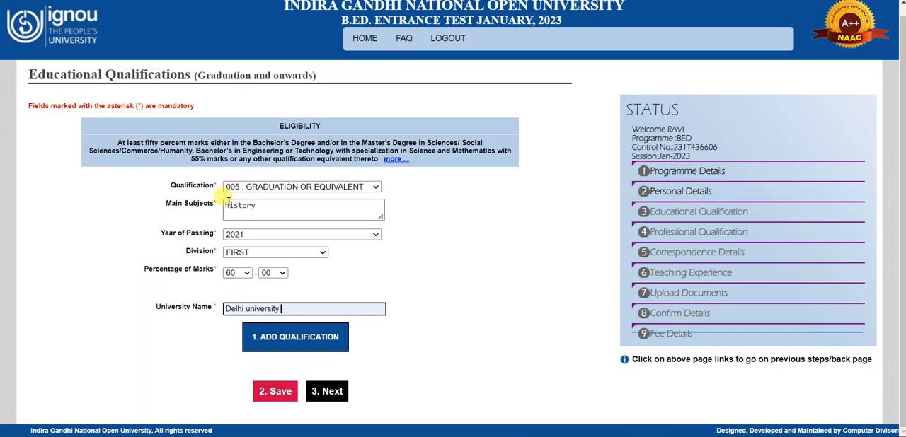
click(272, 202)
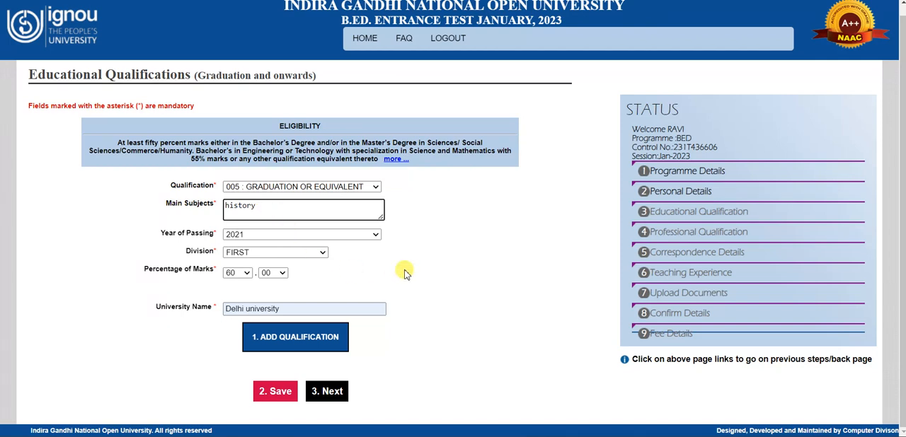
click(436, 259)
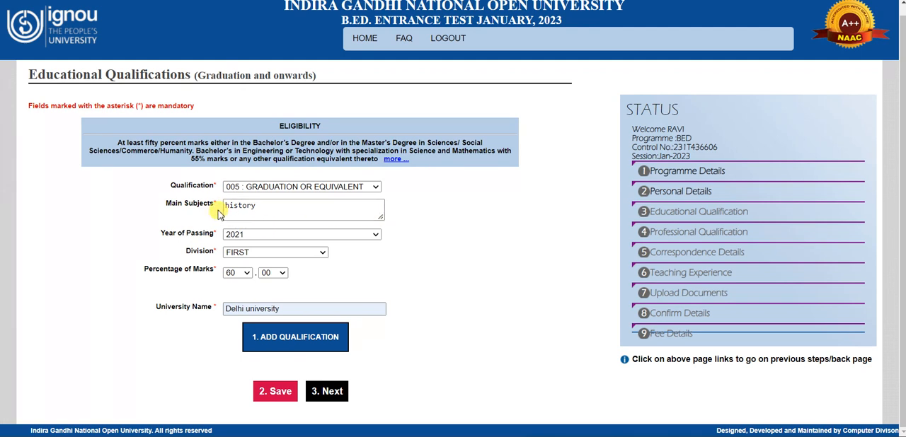
click(270, 211)
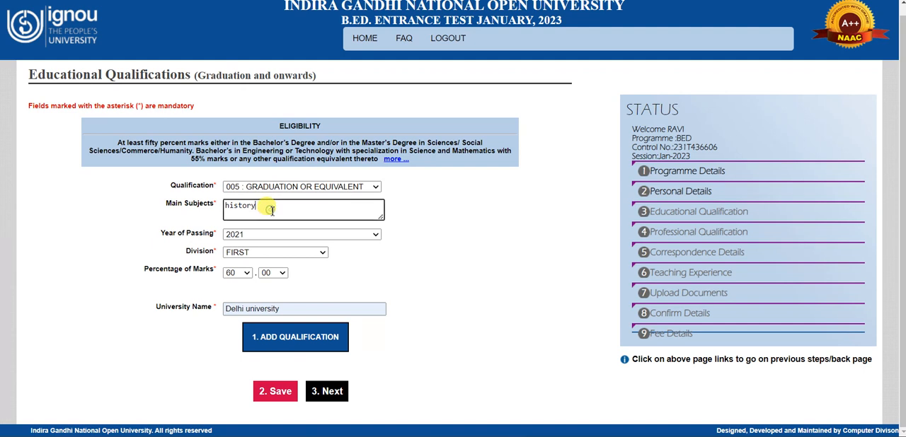
click(463, 217)
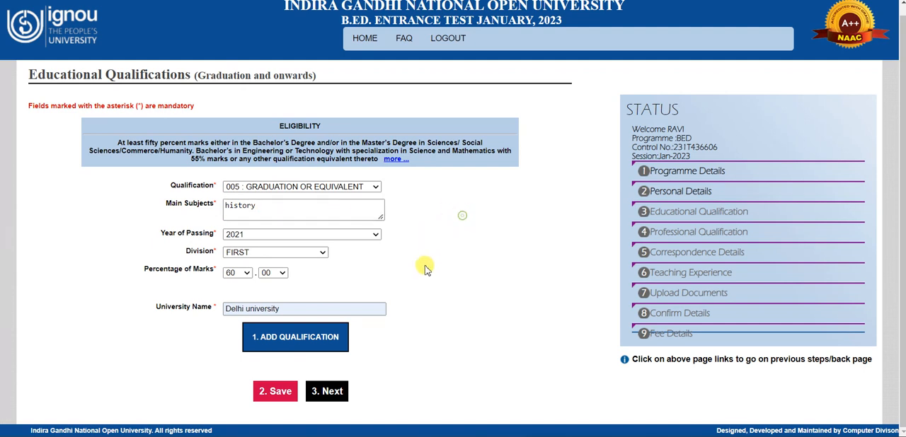
click(260, 207)
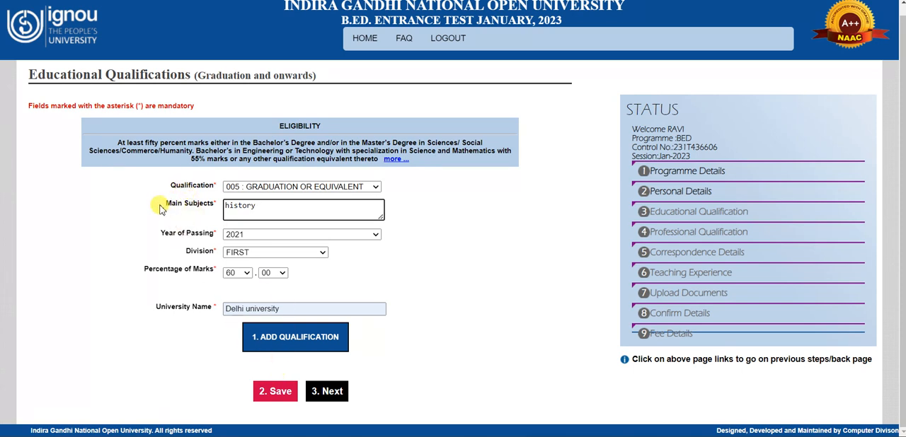
Step: Try to save the educational qualifications page directly and close the alert
click(286, 395)
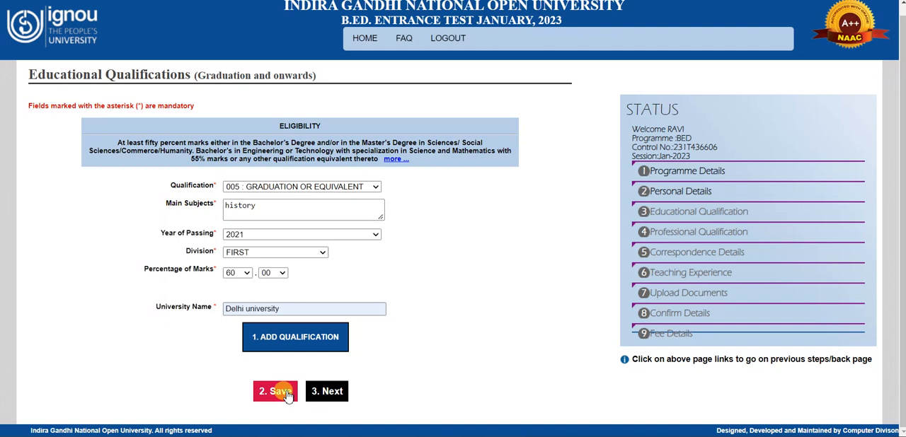
click(557, 51)
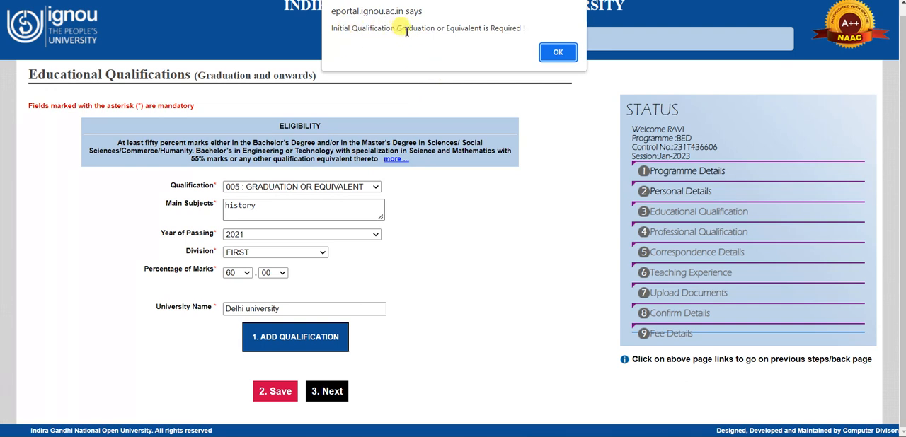
click(551, 54)
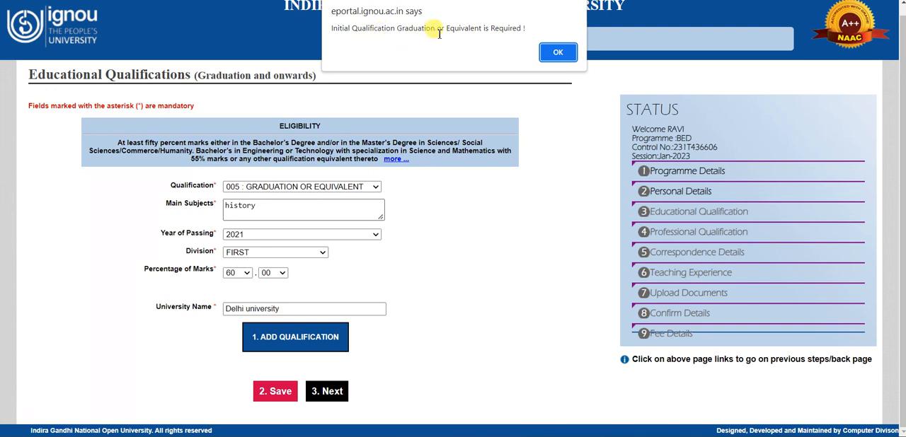
click(549, 51)
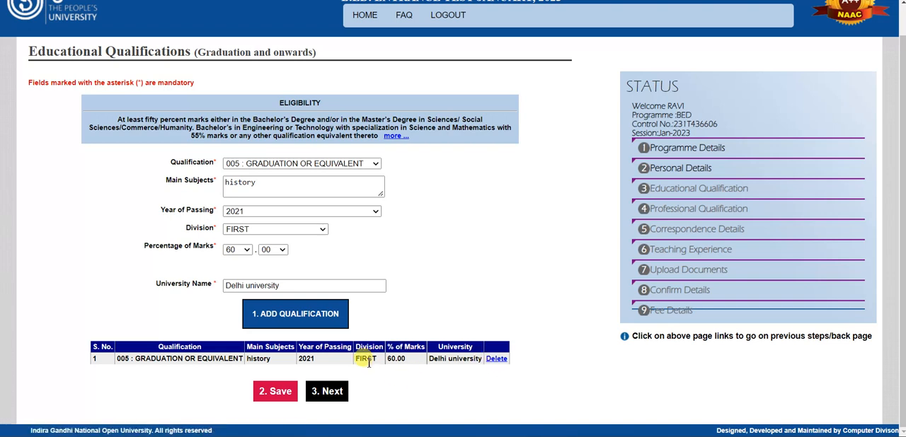
Step: Delete the graduation entry from the qualifications table and confirm the deletion
click(496, 360)
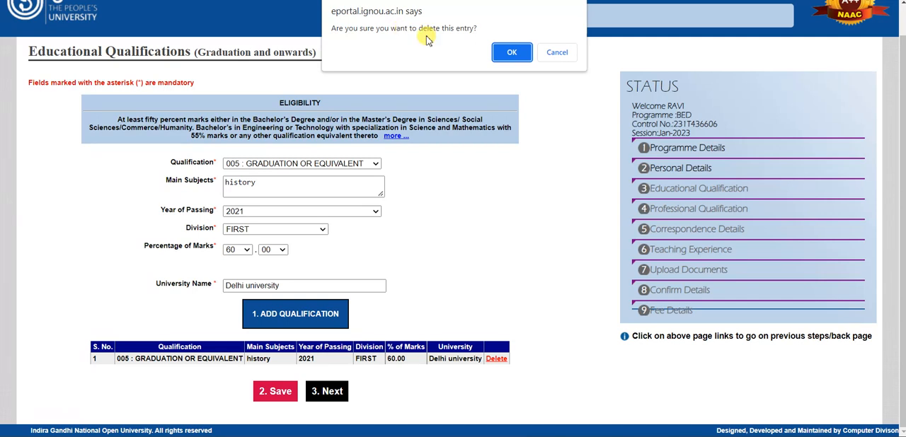
click(503, 54)
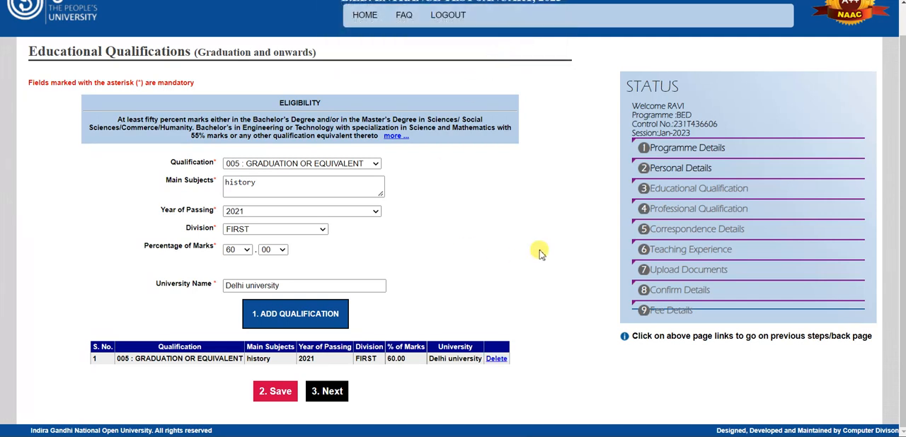
click(556, 53)
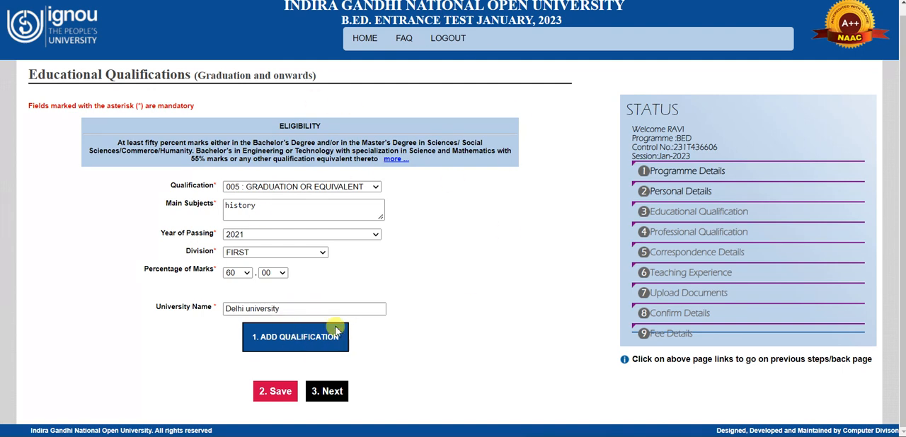
Step: Add the completed graduation details as an entry in the qualifications table
click(286, 340)
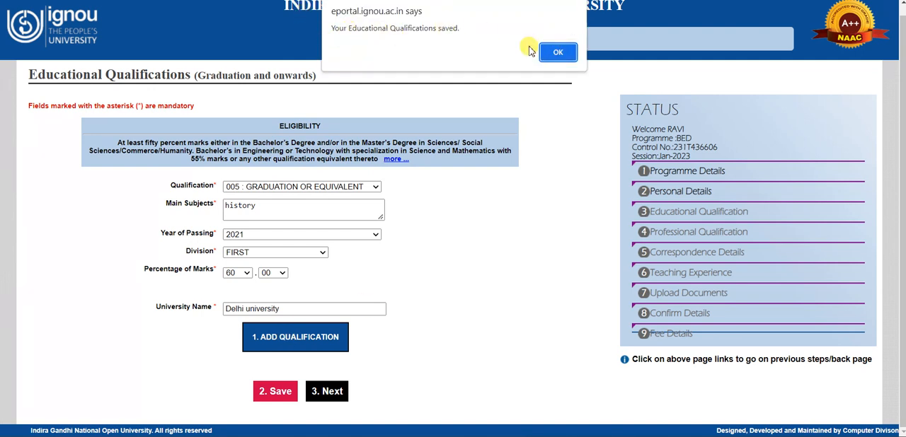
click(557, 52)
scroll(283, 354, down, 1)
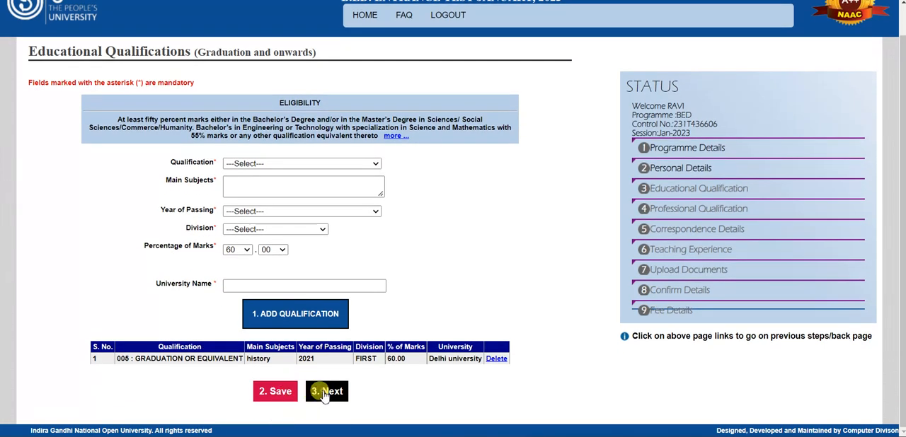
Step: Save the educational qualification details and continue to the professional qualifications page
click(324, 395)
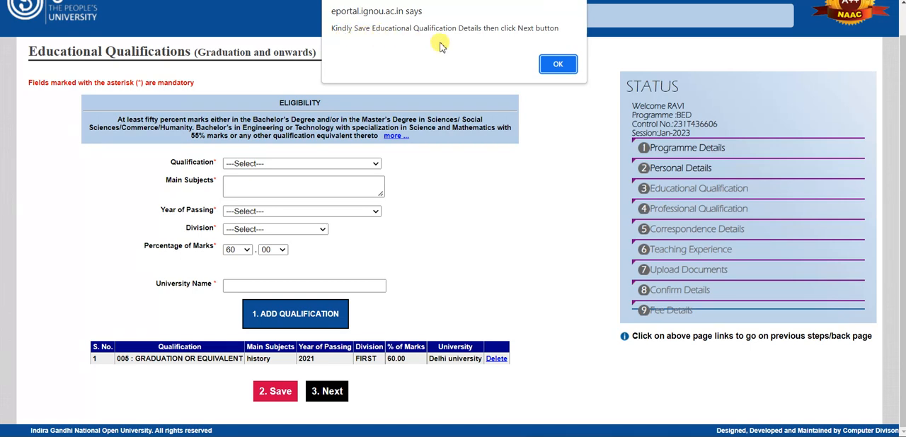
click(551, 64)
click(267, 390)
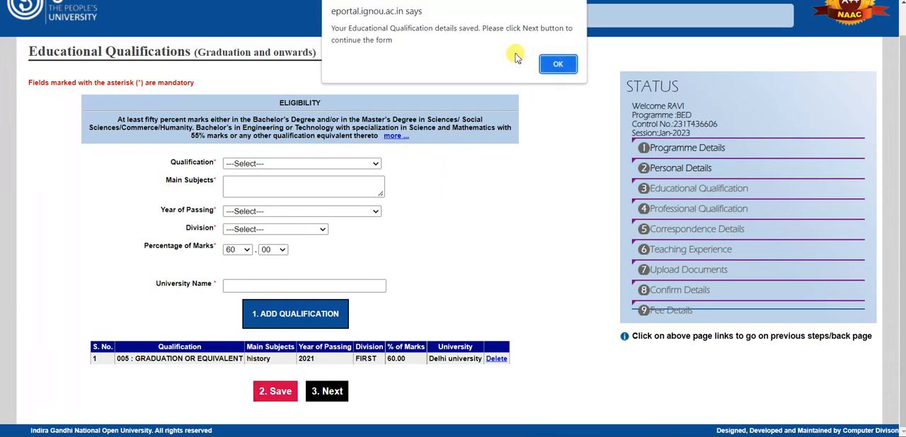
click(557, 65)
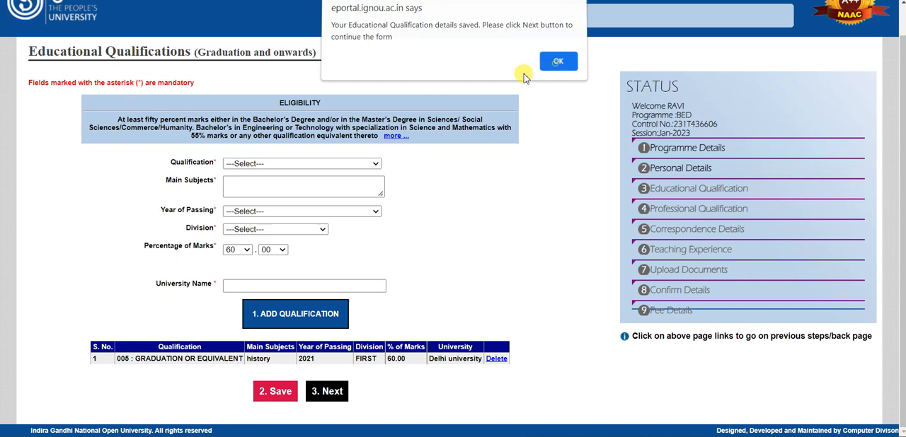
click(338, 395)
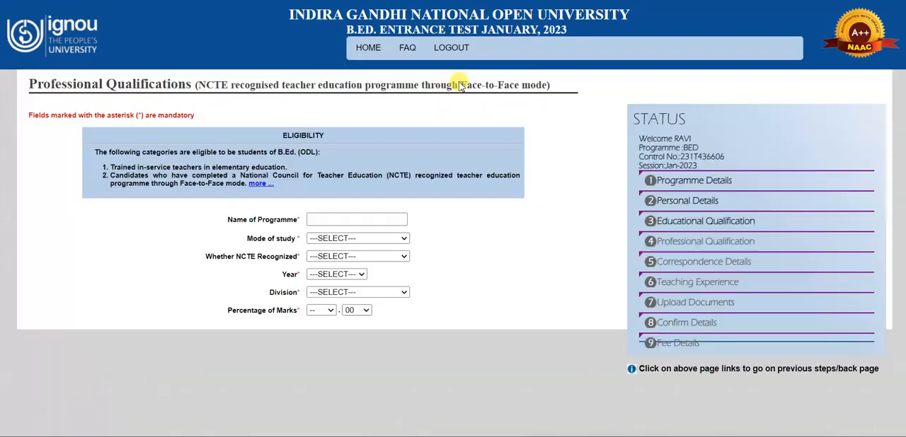
Step: Choose 2022 as the year of the D.El.Ed. professional qualification
scroll(275, 214, down, 1)
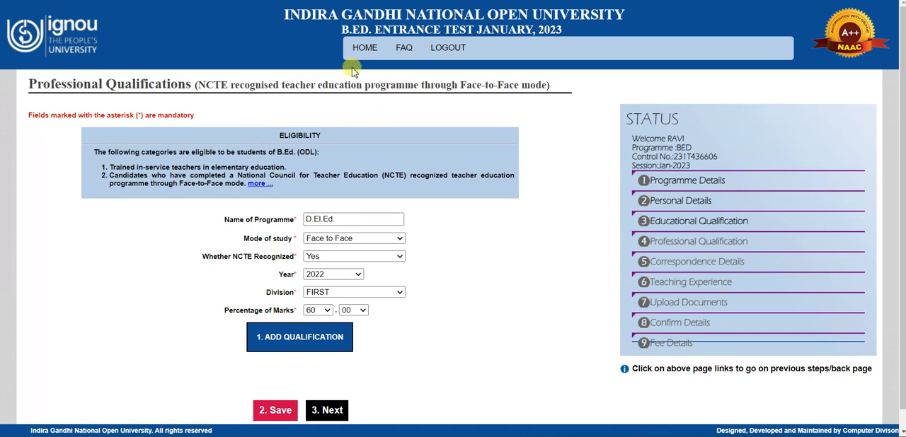
click(316, 279)
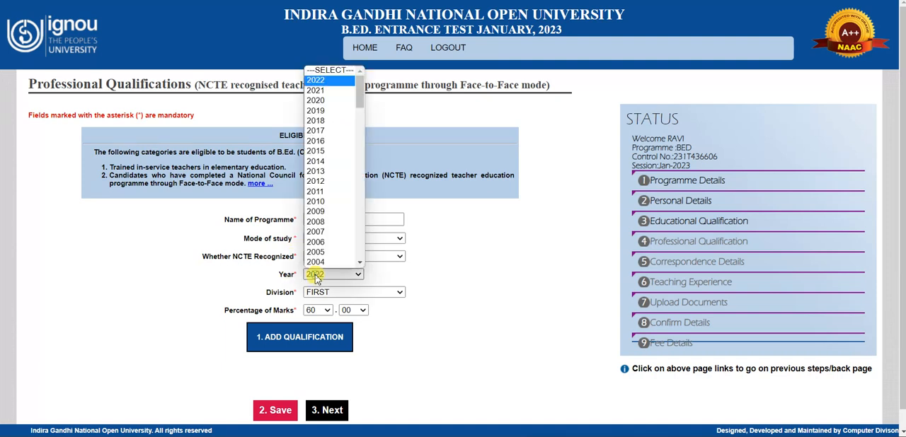
click(317, 82)
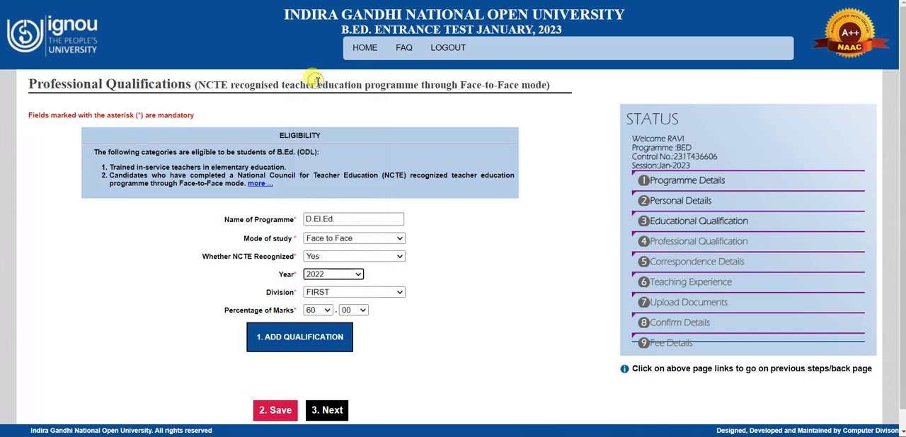
click(352, 278)
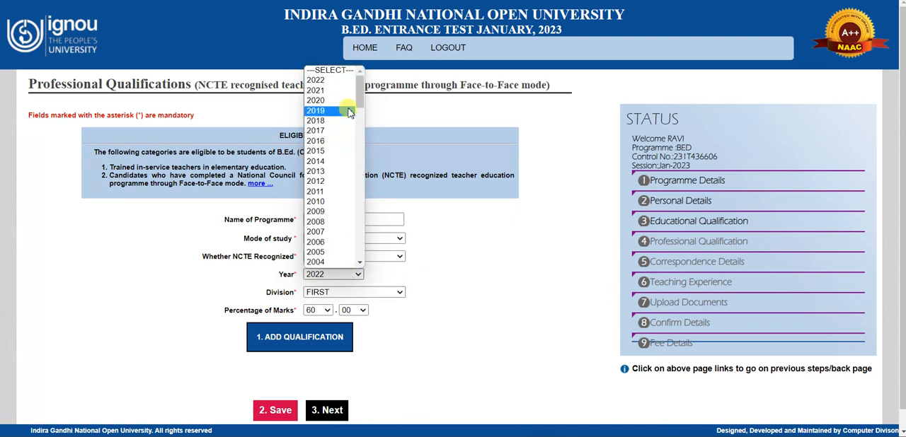
click(348, 82)
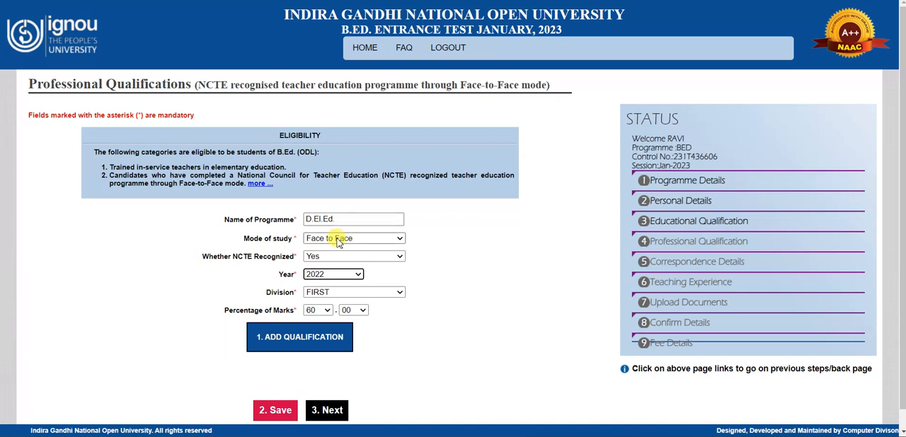
Step: Switch the D.El.Ed. mode of study to Open Distance Learning and back to Face to Face
click(338, 238)
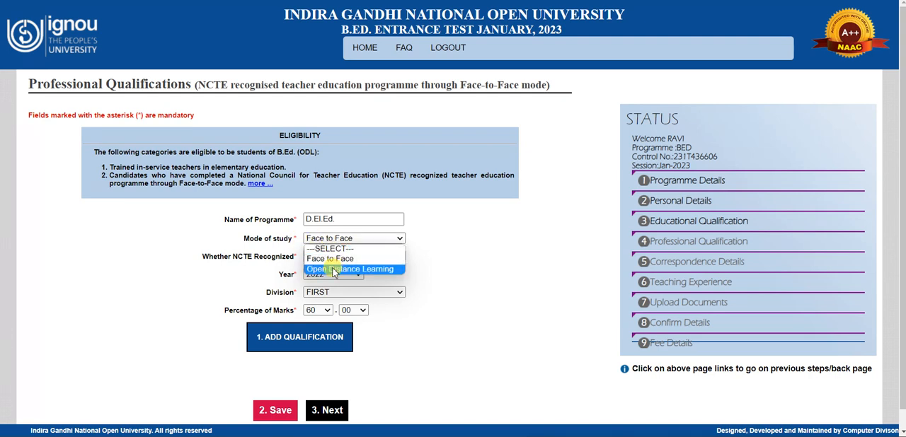
click(333, 269)
click(344, 239)
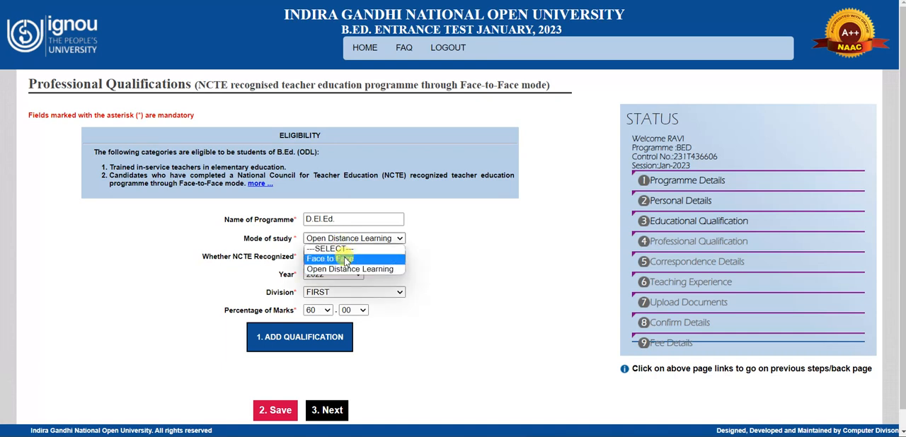
click(345, 260)
click(349, 240)
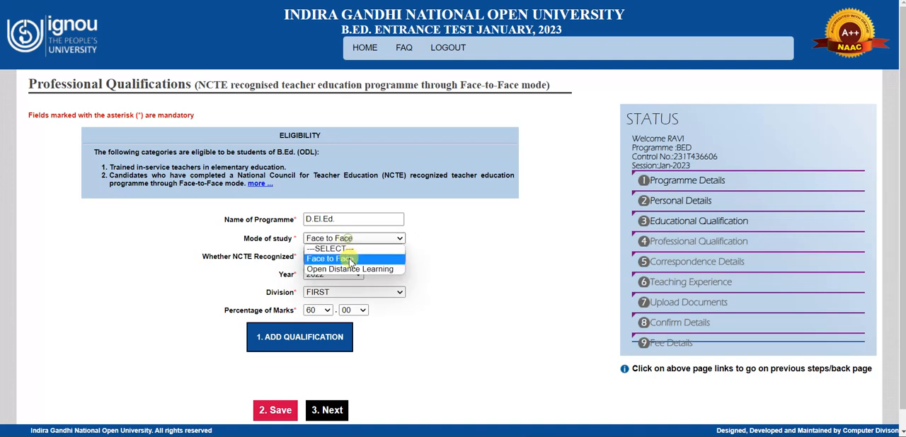
click(347, 261)
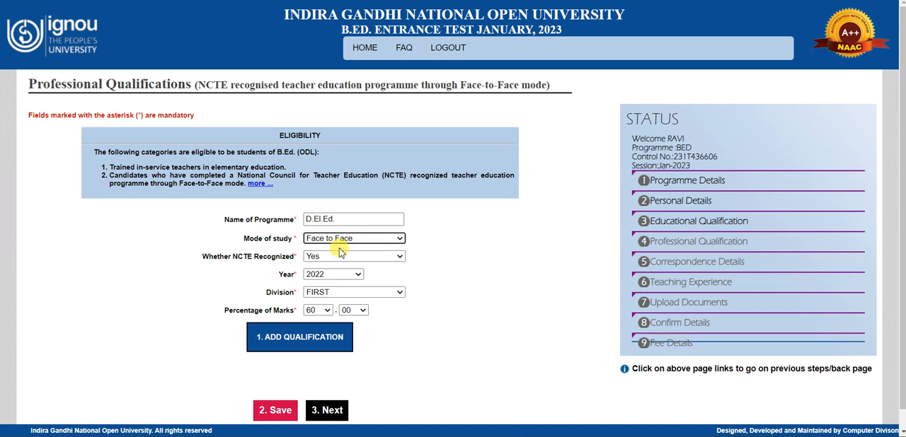
Step: Review the choices for NCTE recognition, year and division of the D.El.Ed. qualification
click(341, 255)
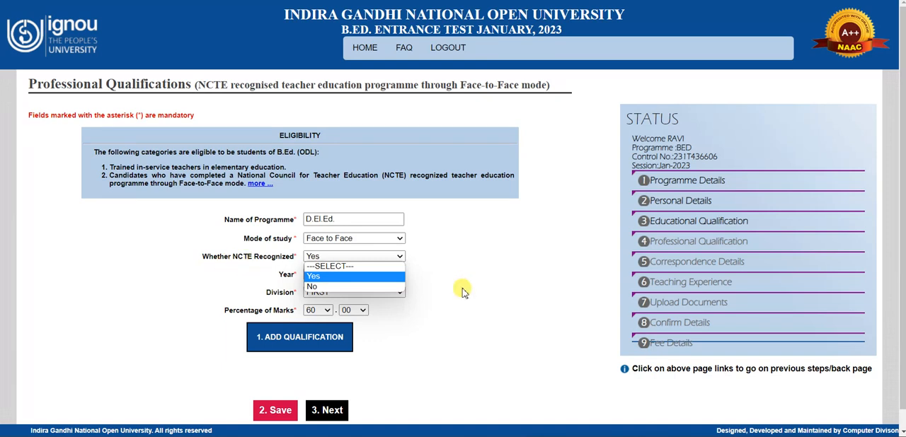
click(380, 283)
click(348, 276)
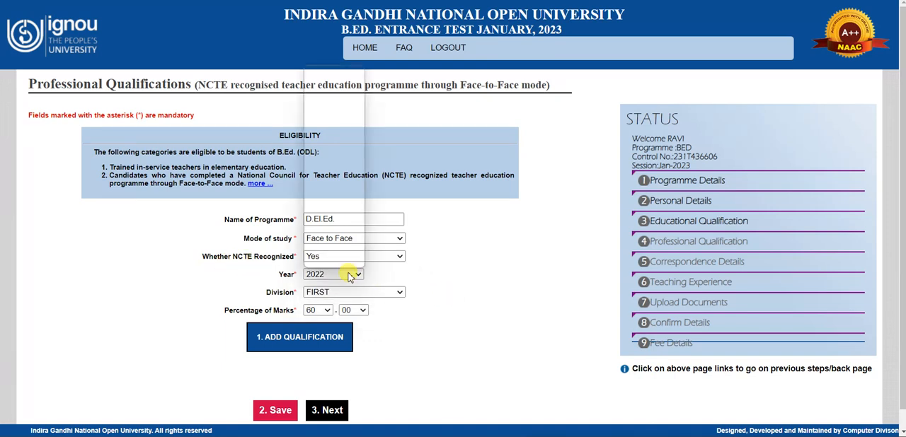
click(400, 276)
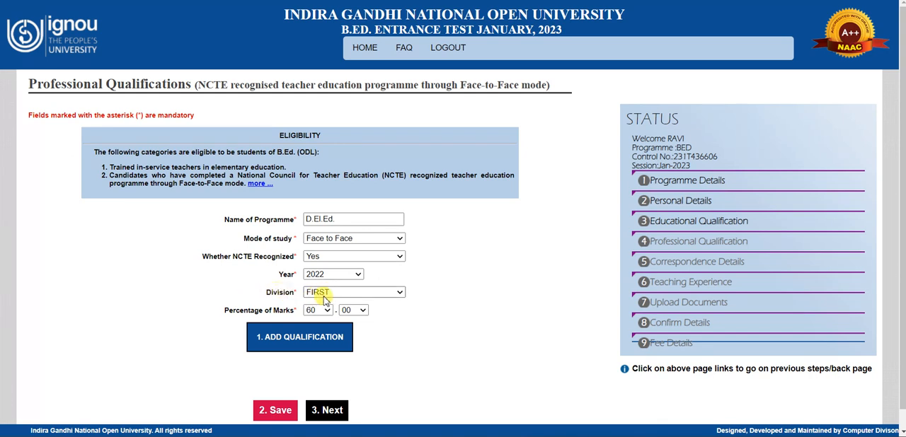
click(325, 293)
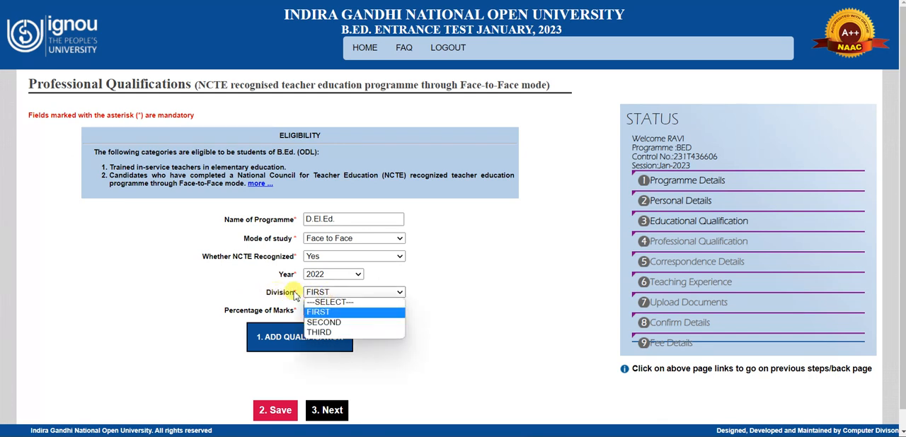
click(292, 291)
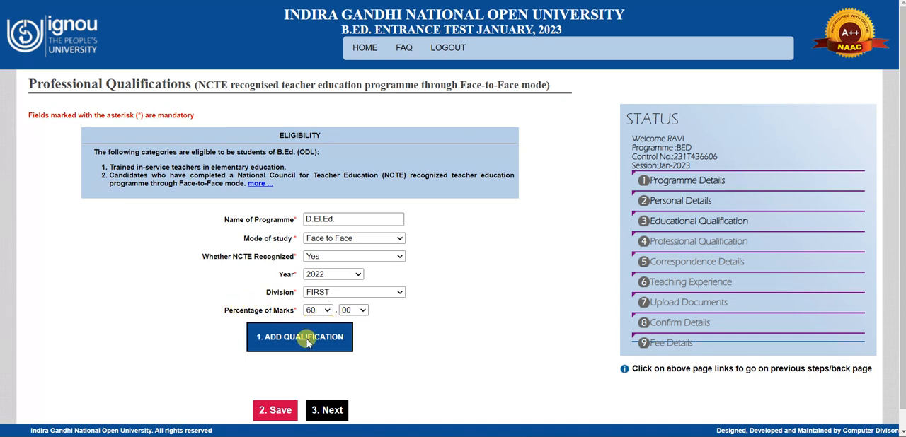
Step: Add the completed D.El.Ed. details as an entry in the professional qualifications table
scroll(311, 333, down, 1)
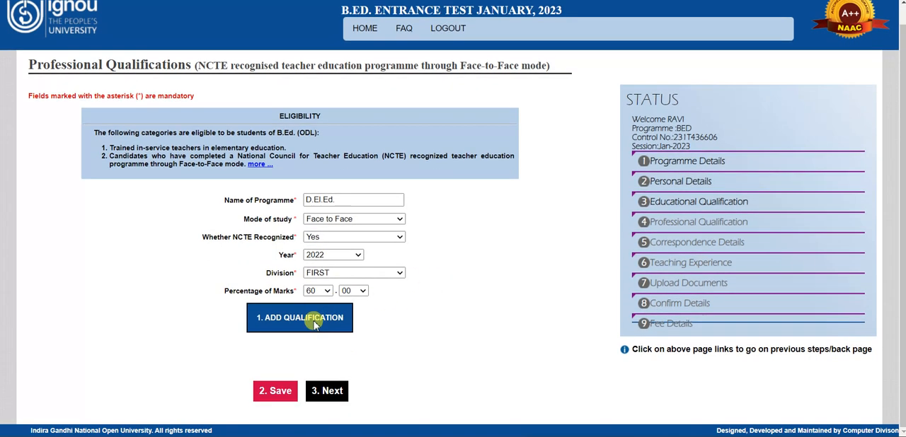
scroll(386, 300, up, 1)
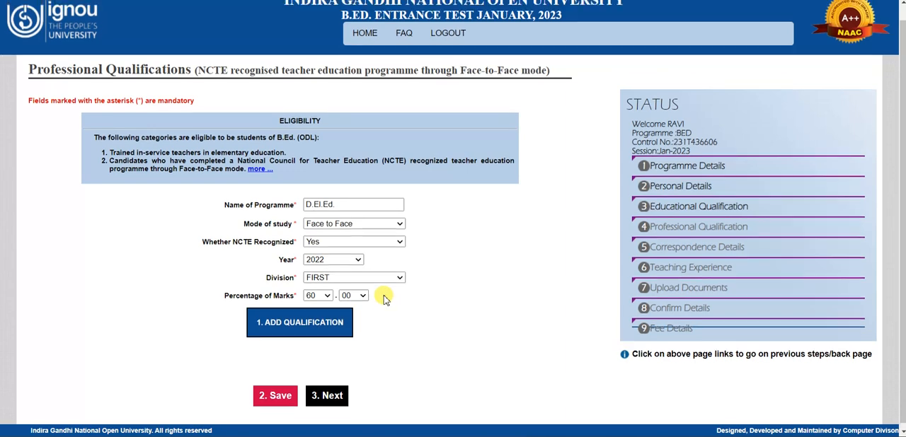
scroll(376, 309, down, 1)
click(289, 315)
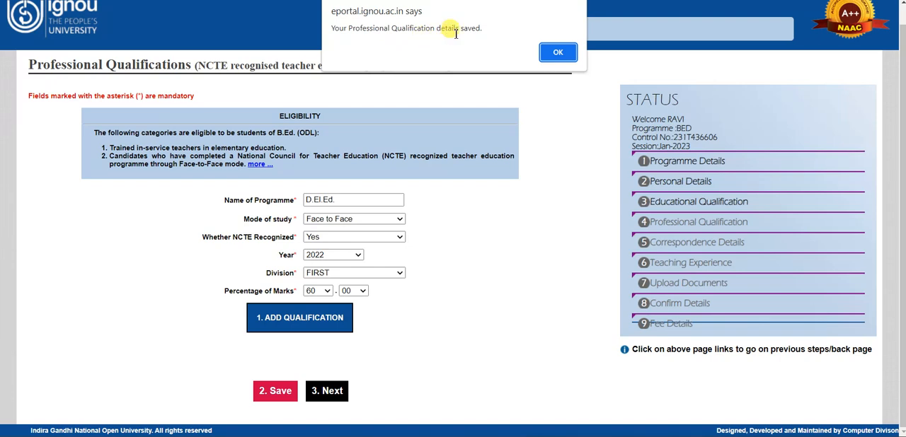
click(557, 53)
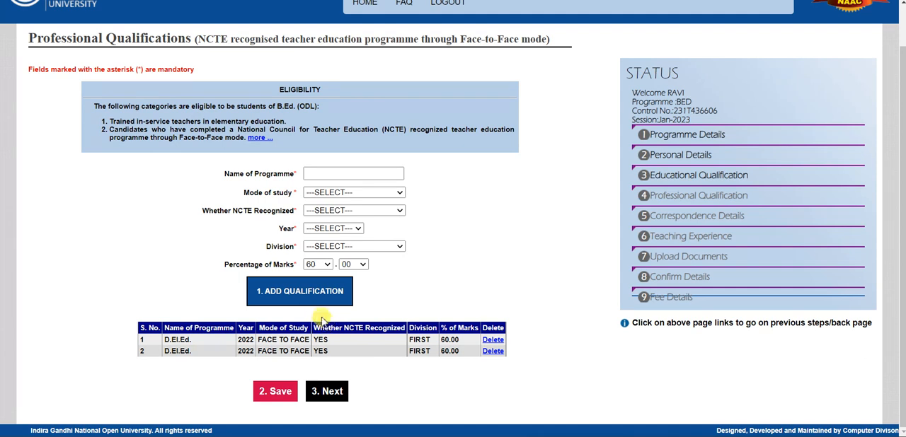
Step: Delete the duplicate second D.El.Ed. entry from the professional qualifications table and confirm the deletion
click(494, 353)
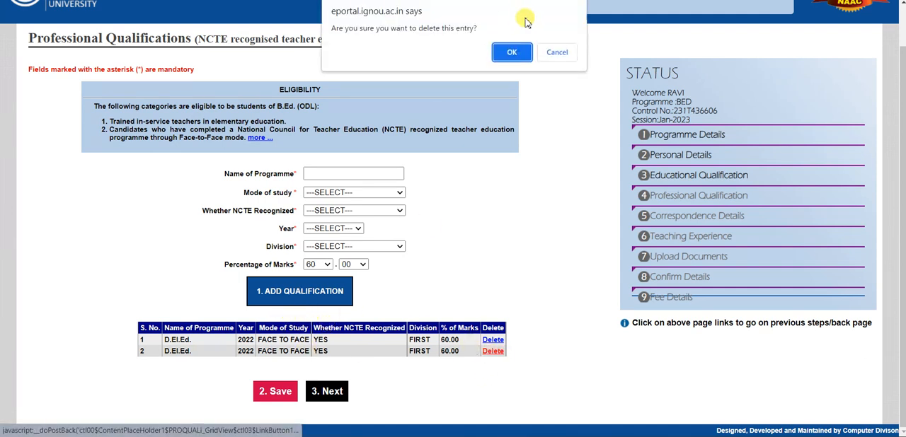
click(512, 48)
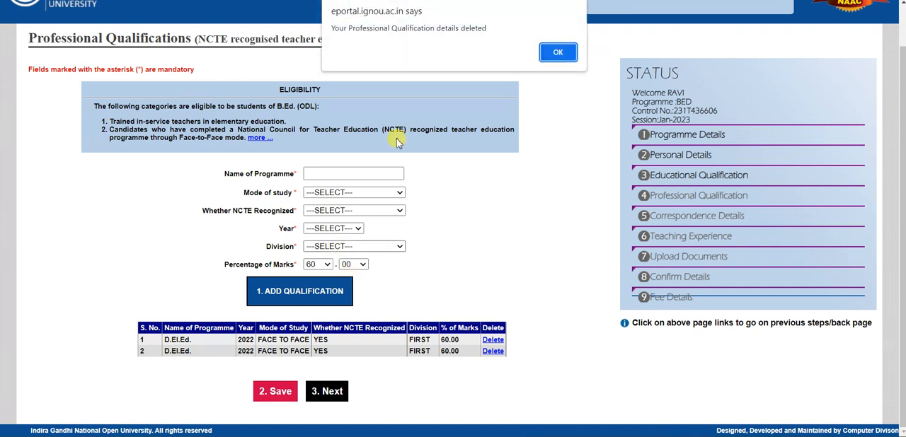
click(564, 48)
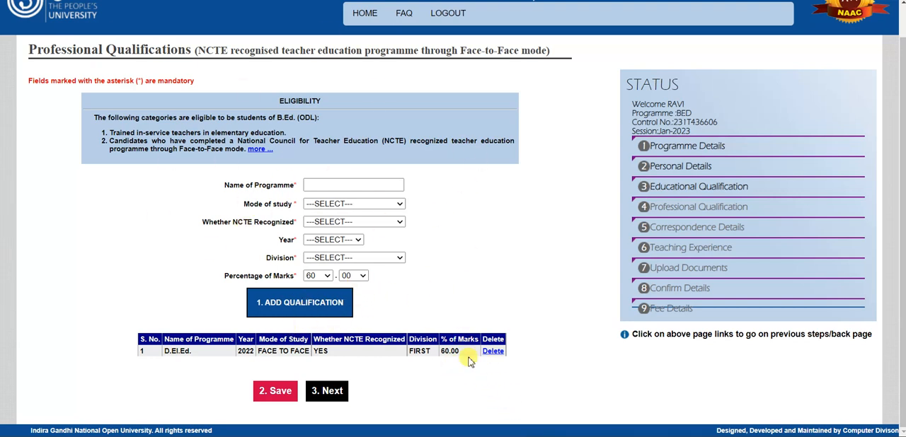
Step: Save the professional qualifications and continue to the correspondence details page
click(287, 394)
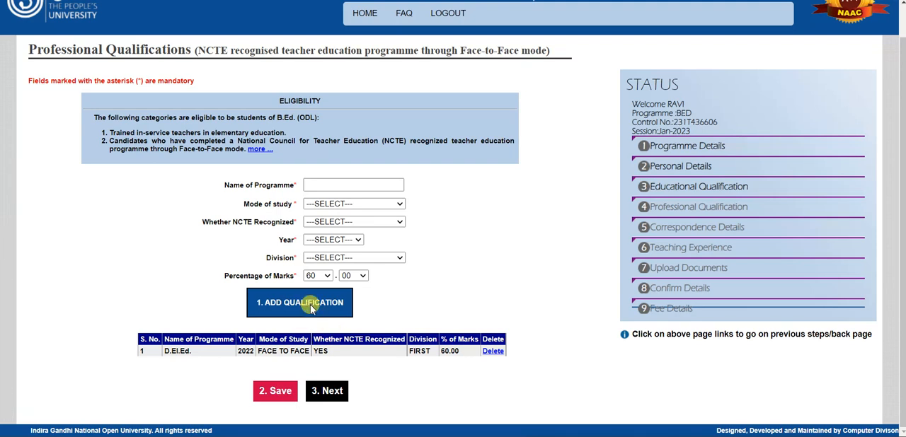
click(281, 393)
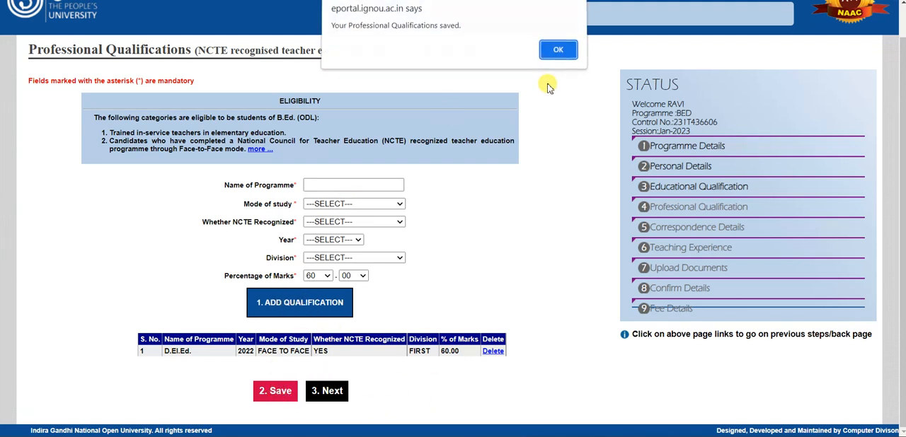
click(555, 53)
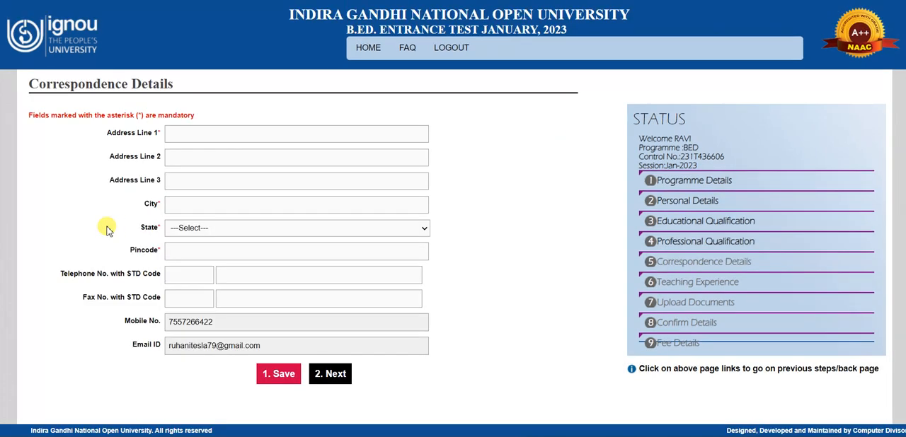
Step: Fill in the applicant's three address lines, city, state, district and pincode in the correspondence details
click(257, 142)
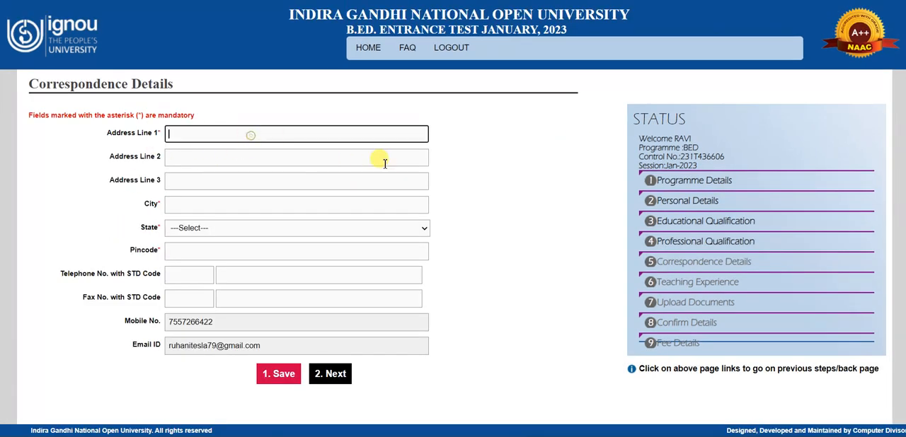
click(488, 436)
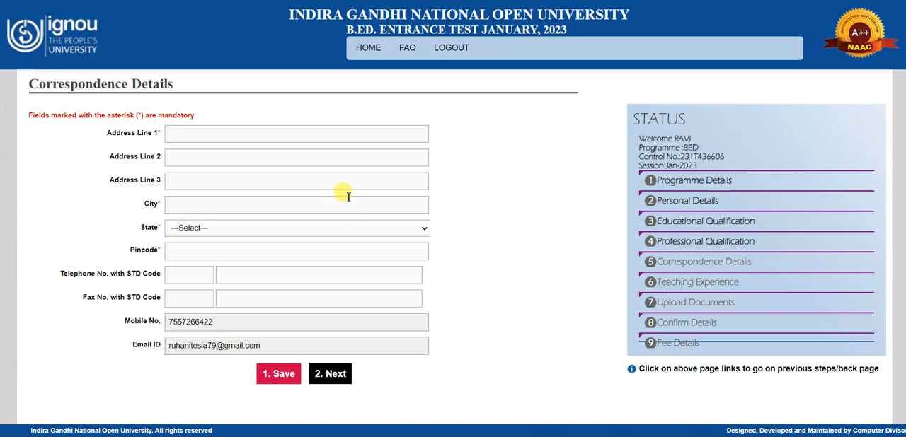
click(271, 326)
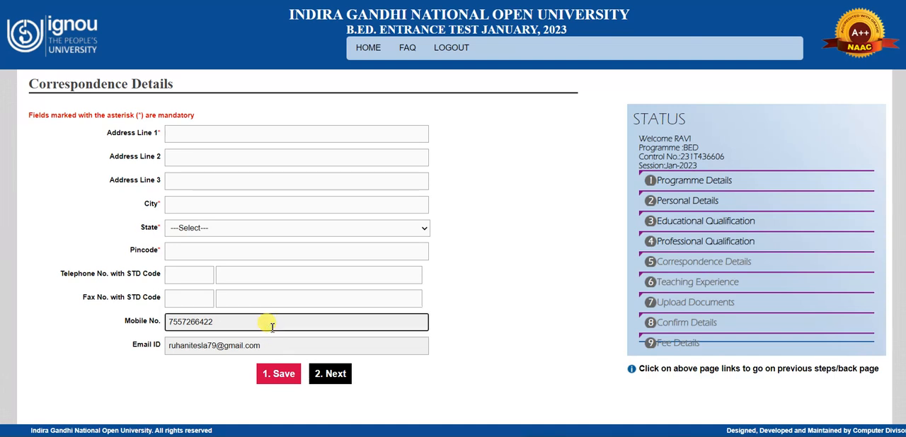
click(217, 135)
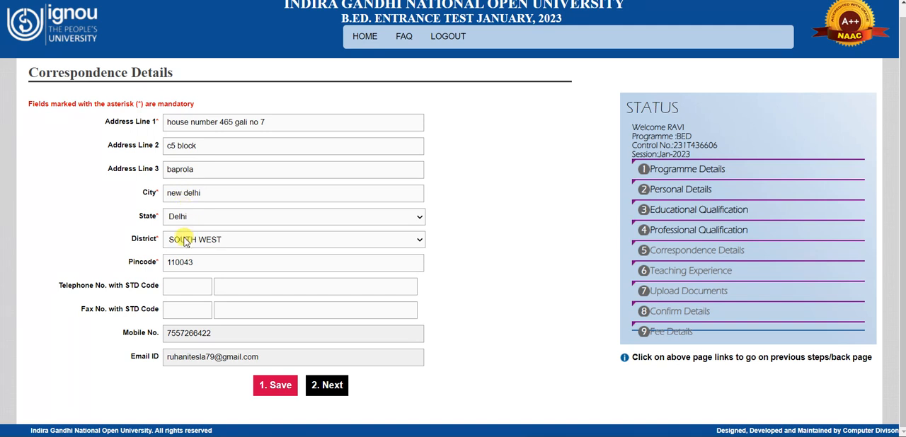
Step: Save the correspondence details and continue to the teaching experience page
click(280, 384)
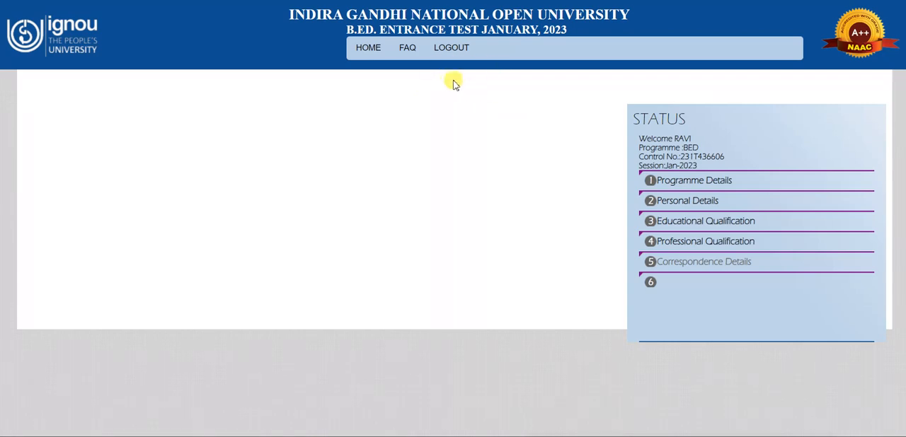
click(558, 65)
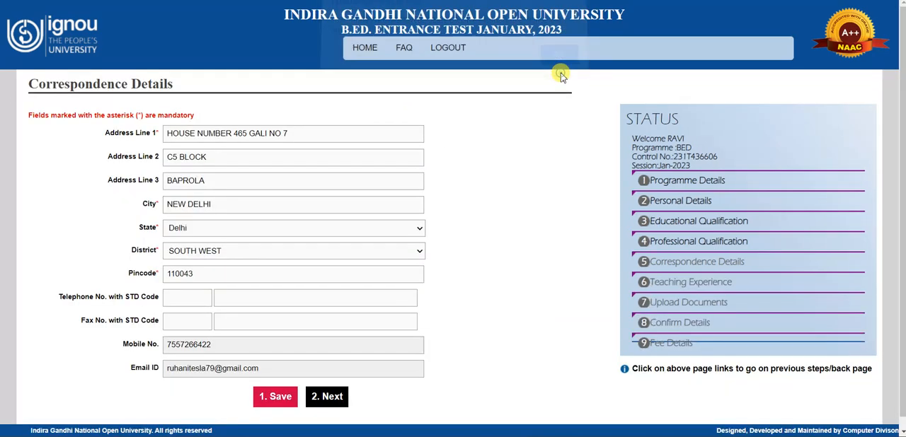
click(330, 397)
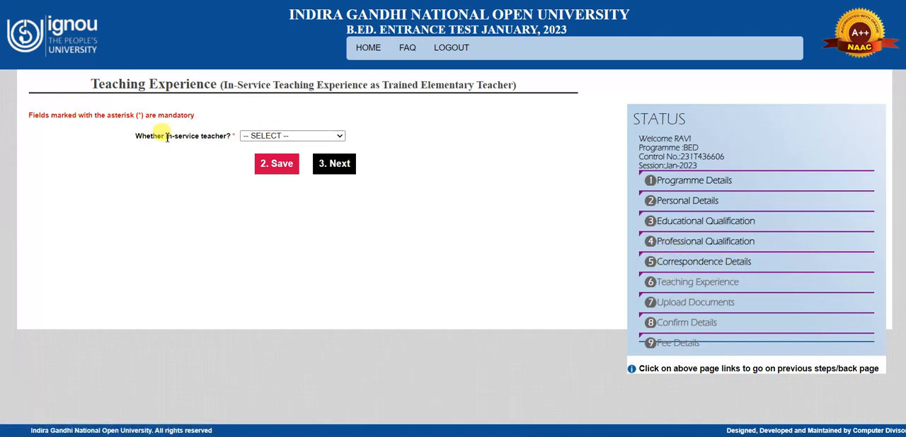
Step: Answer YES to the question whether the applicant is an in-service teacher
click(252, 134)
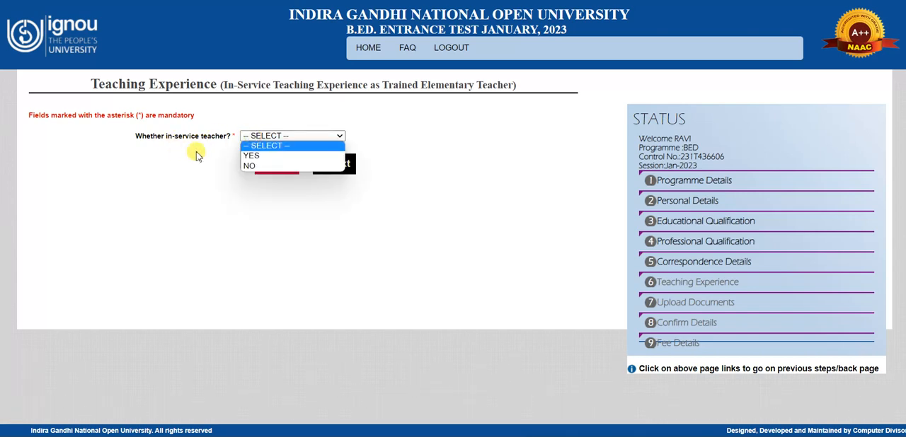
click(248, 167)
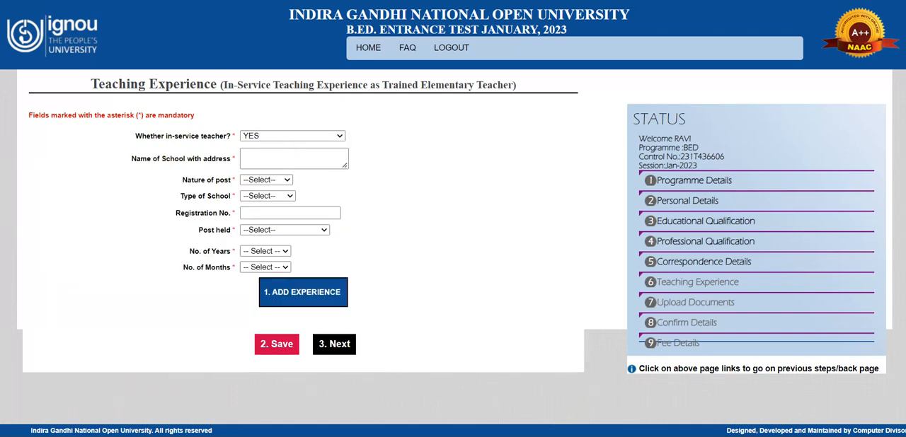
click(267, 141)
click(263, 138)
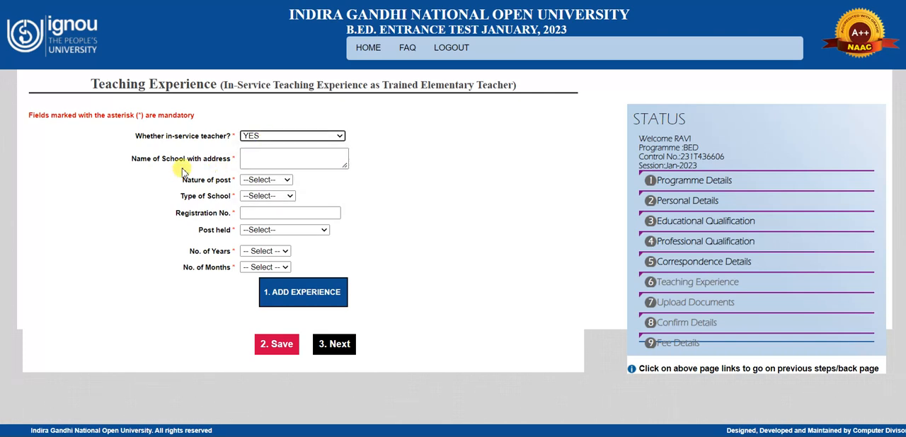
Step: Examine the required teaching experience fields and the choices for nature of post, type of school, post held and length of service
click(270, 161)
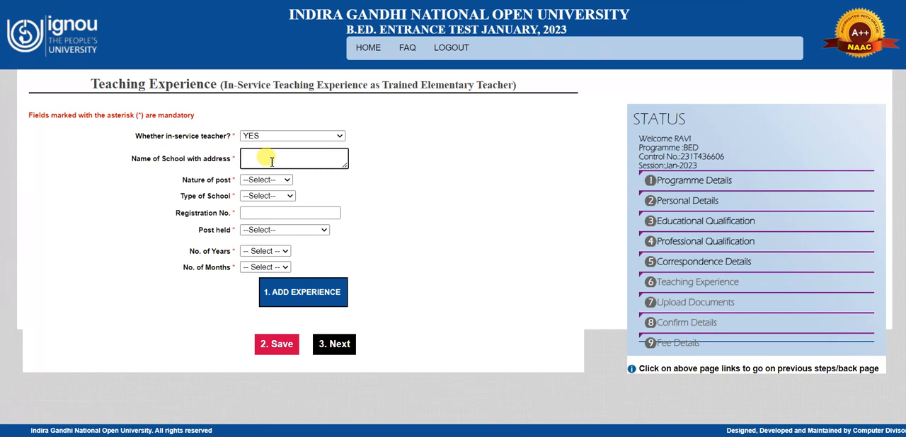
click(266, 182)
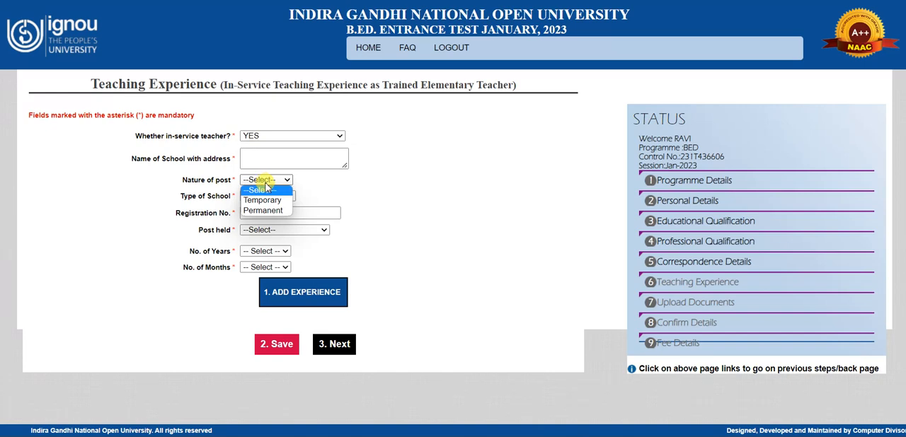
click(330, 185)
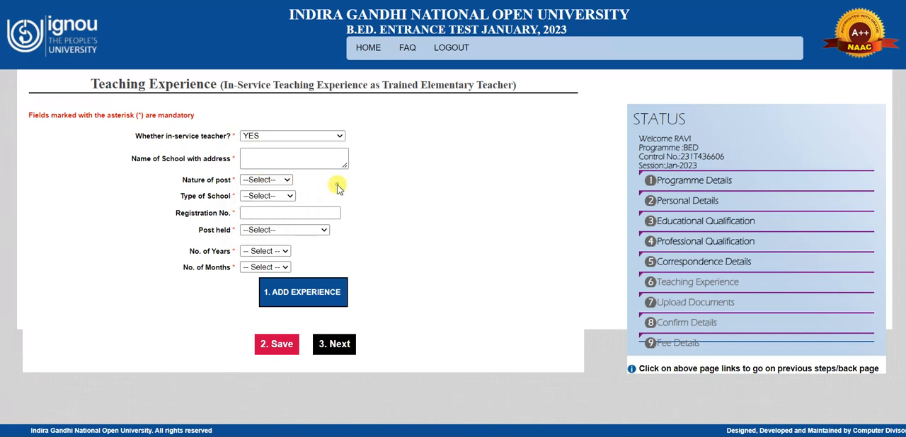
click(288, 181)
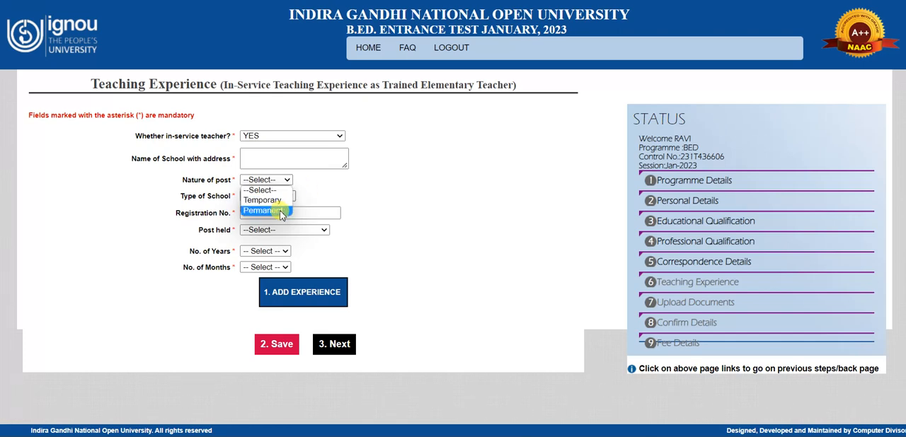
click(330, 191)
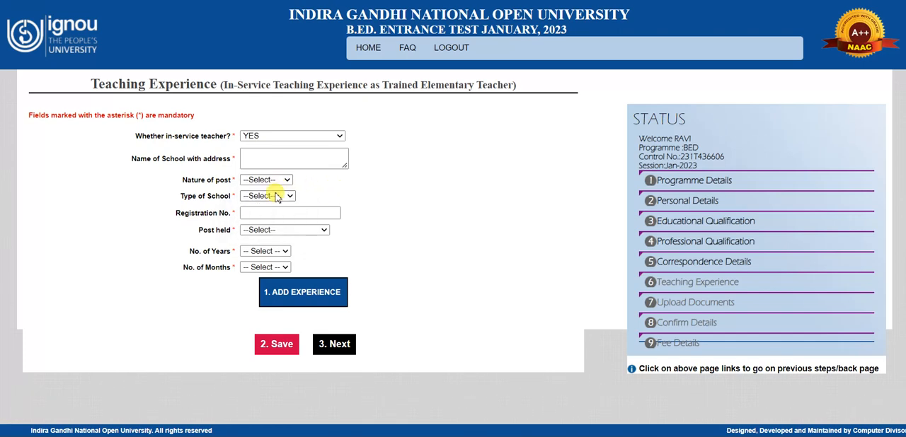
click(276, 198)
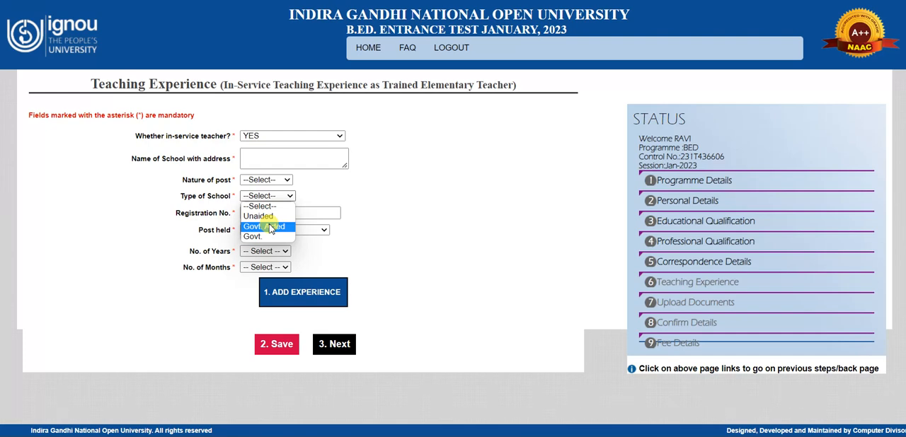
click(332, 193)
click(272, 213)
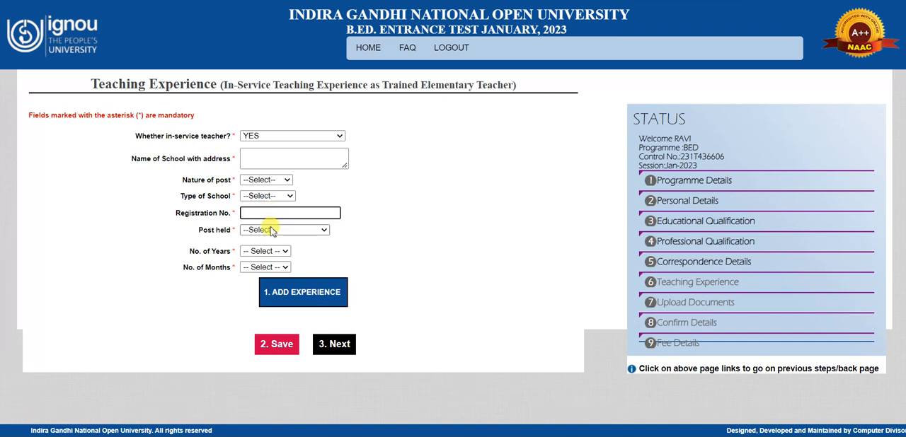
click(269, 234)
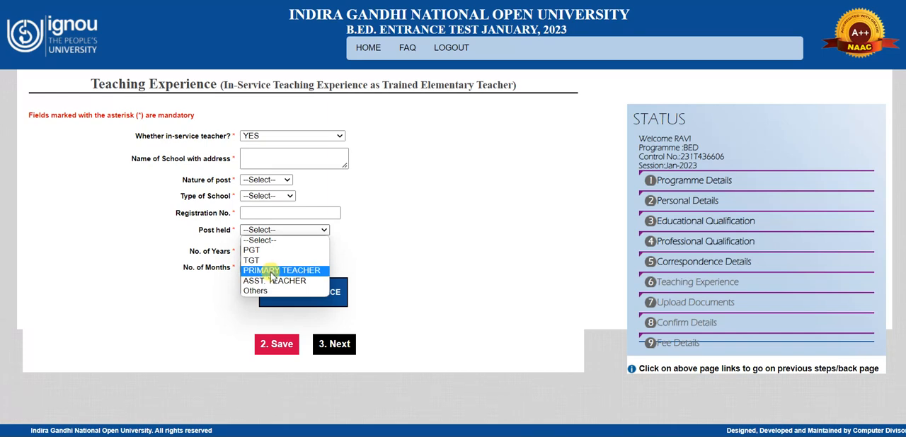
click(416, 222)
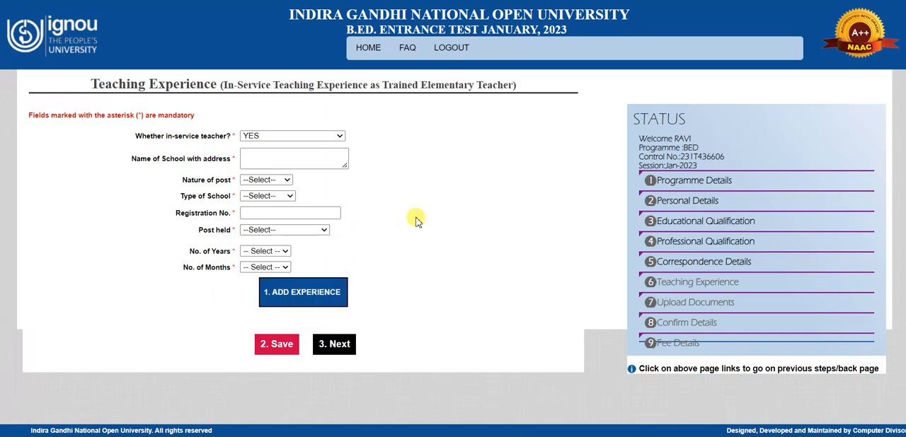
click(283, 252)
click(283, 252)
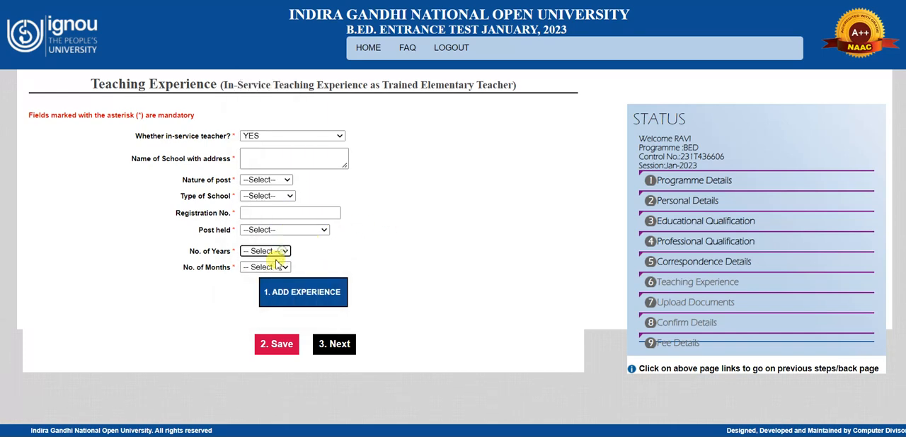
click(283, 267)
click(350, 243)
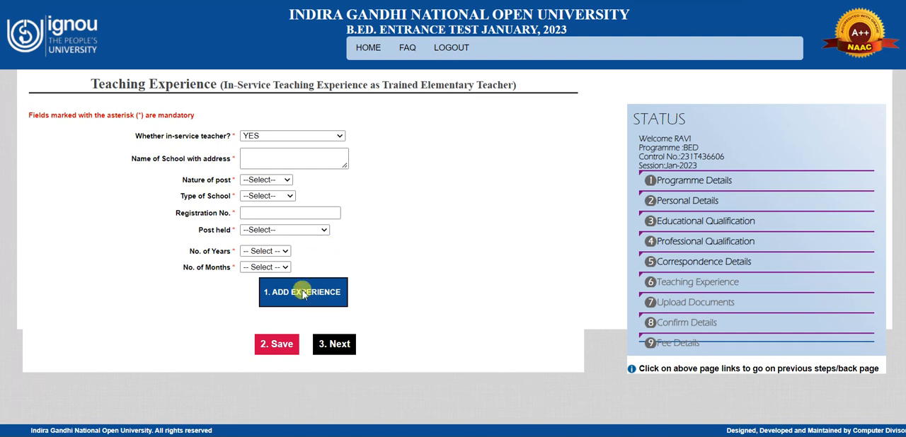
Step: Try the NO answer to the in-service teacher question and switch it back to YES
click(261, 136)
click(262, 167)
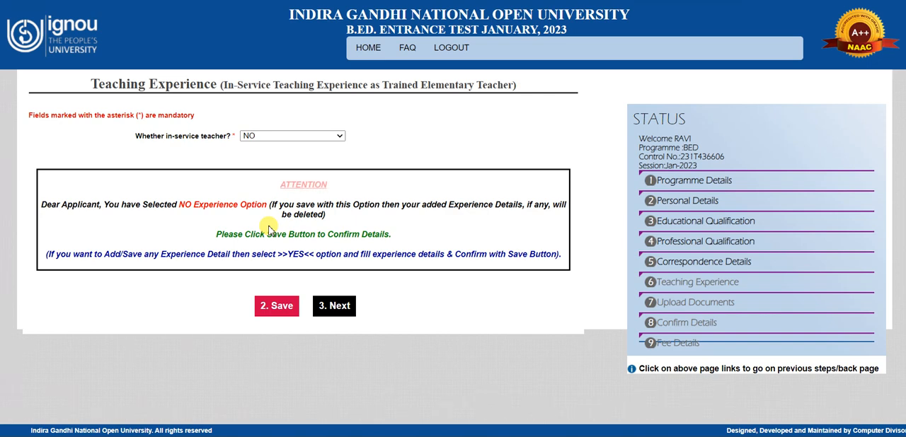
click(274, 312)
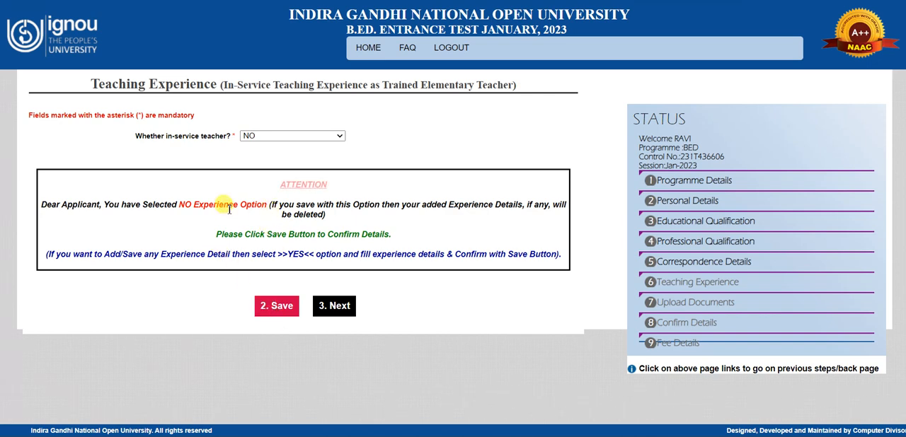
click(263, 137)
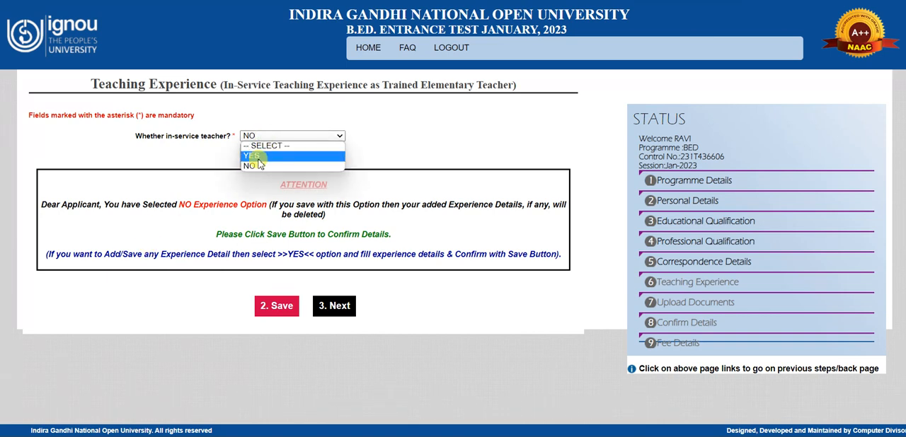
click(255, 156)
Step: Answer NO to the in-service teacher question, save the teaching experience and continue to the document upload page
click(269, 135)
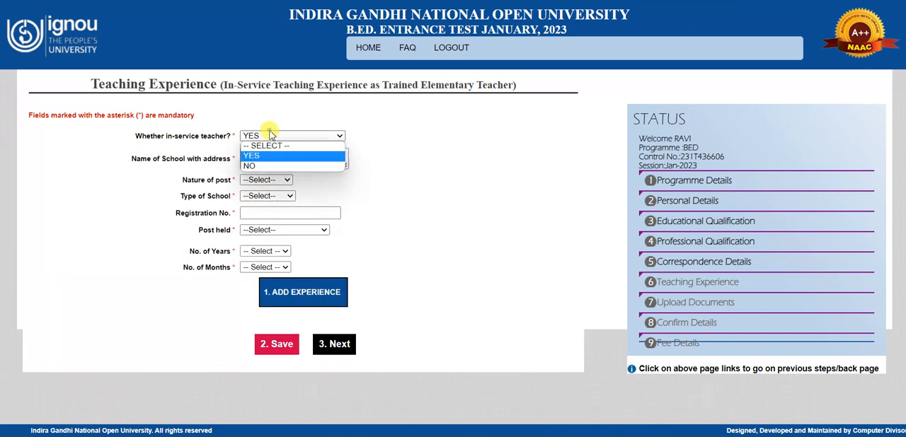
click(268, 166)
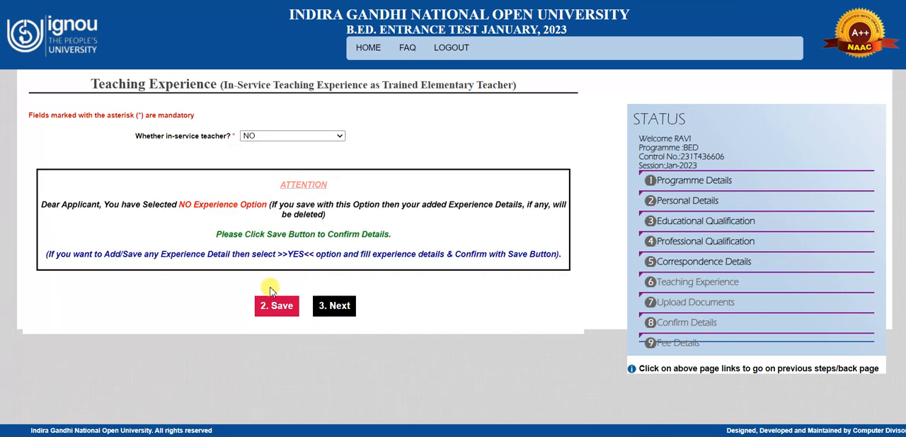
click(266, 309)
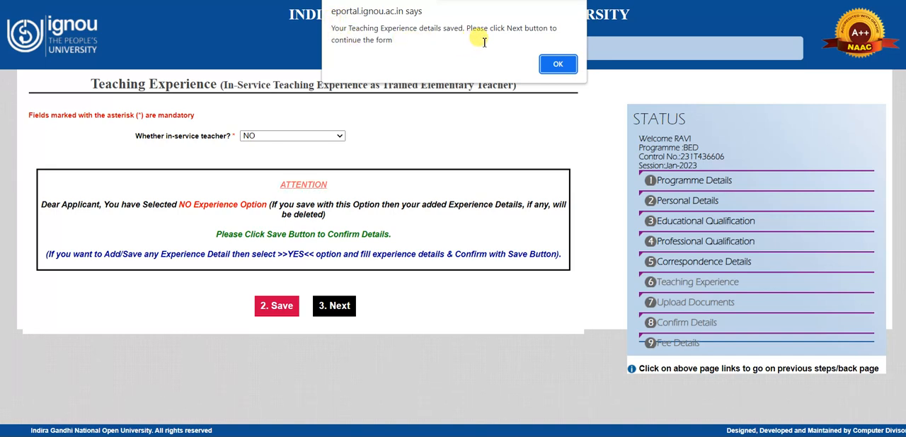
click(558, 65)
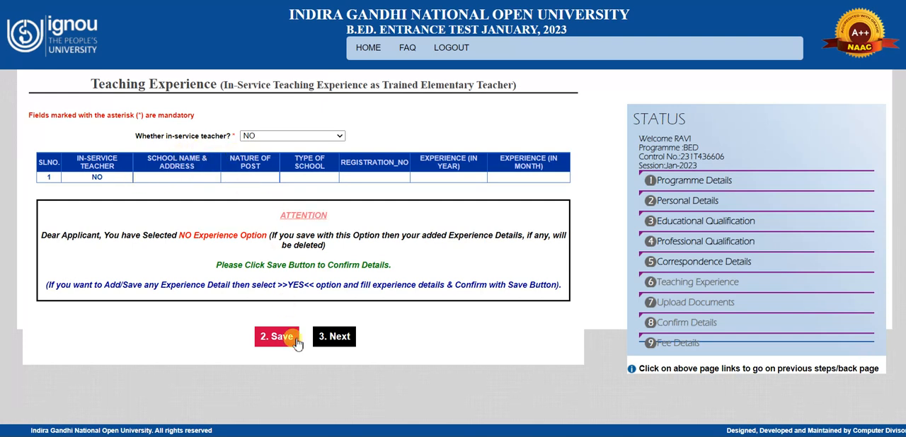
click(337, 341)
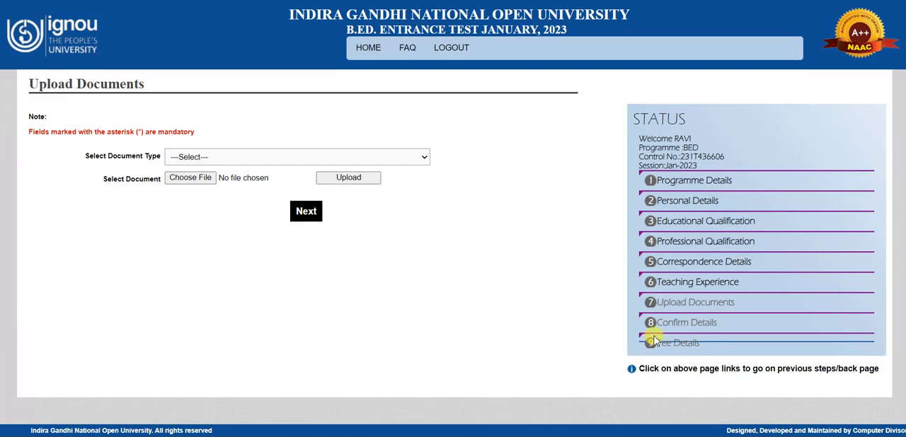
Step: Set the document type for upload to Professional Qualification Marksheet/ Certificate 1
click(247, 157)
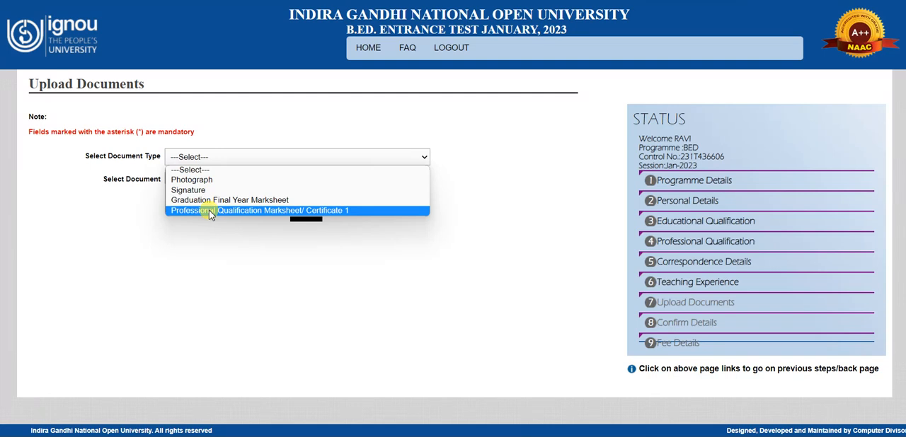
click(209, 211)
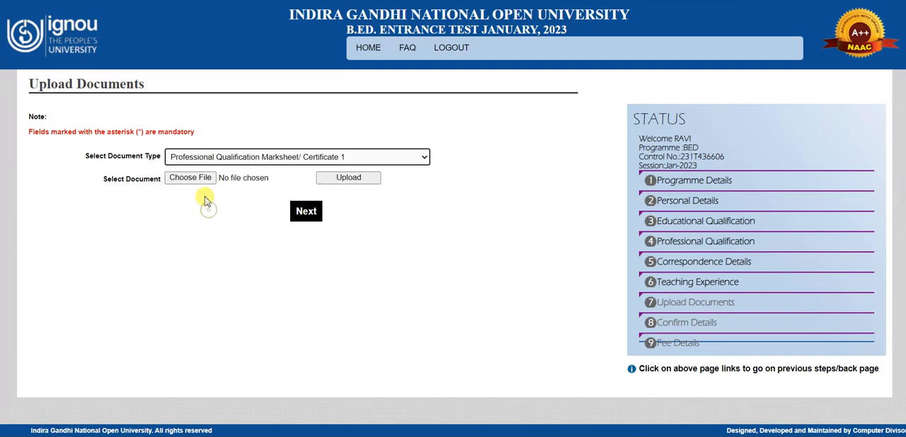
Step: Review the list of document types that can be uploaded with the application
click(261, 162)
click(467, 142)
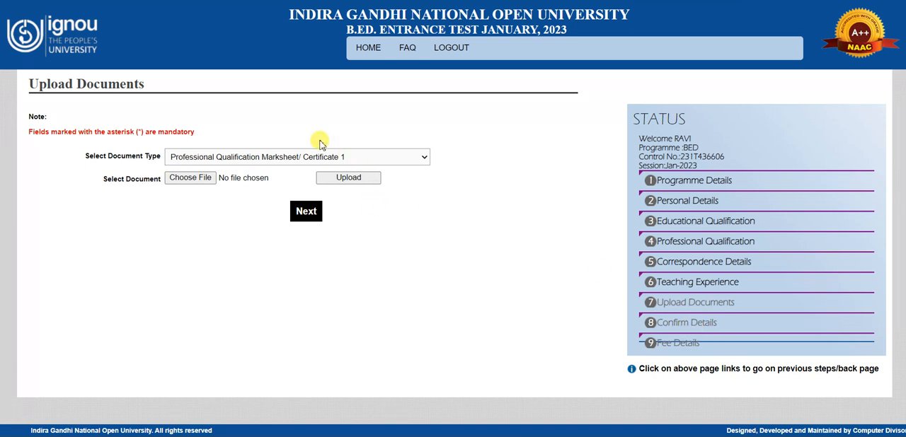
click(193, 161)
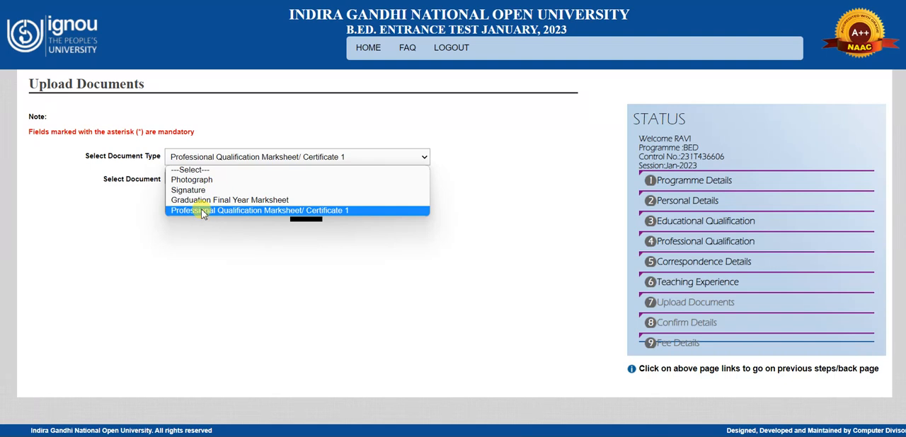
click(205, 240)
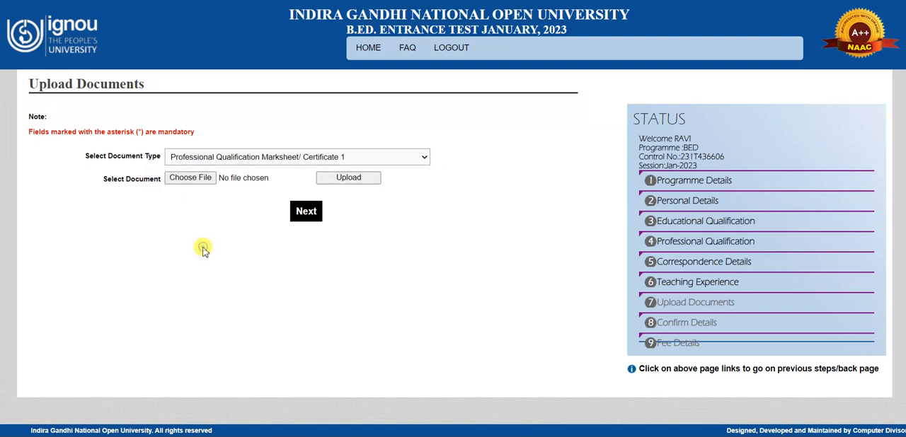
click(258, 158)
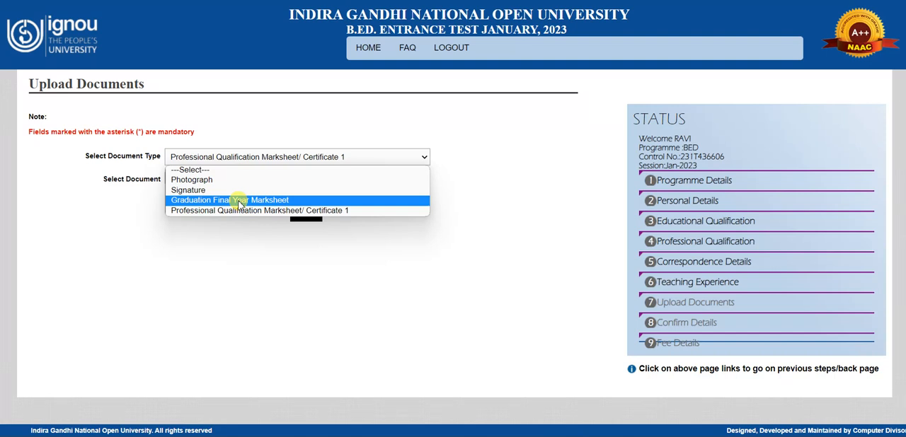
click(278, 120)
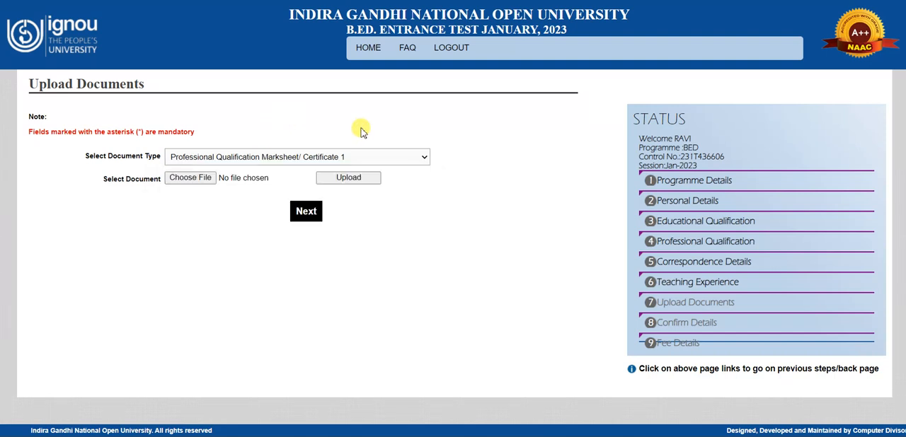